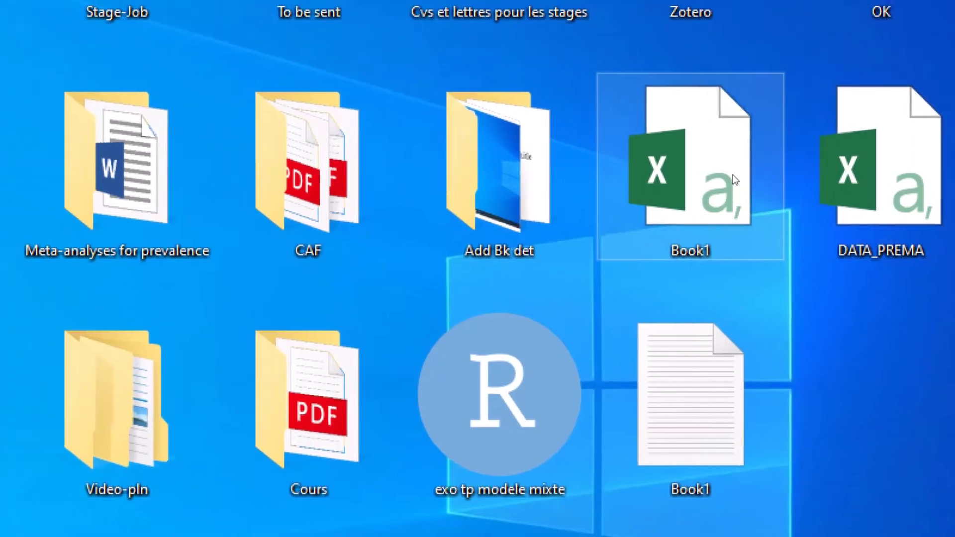
click(722, 180)
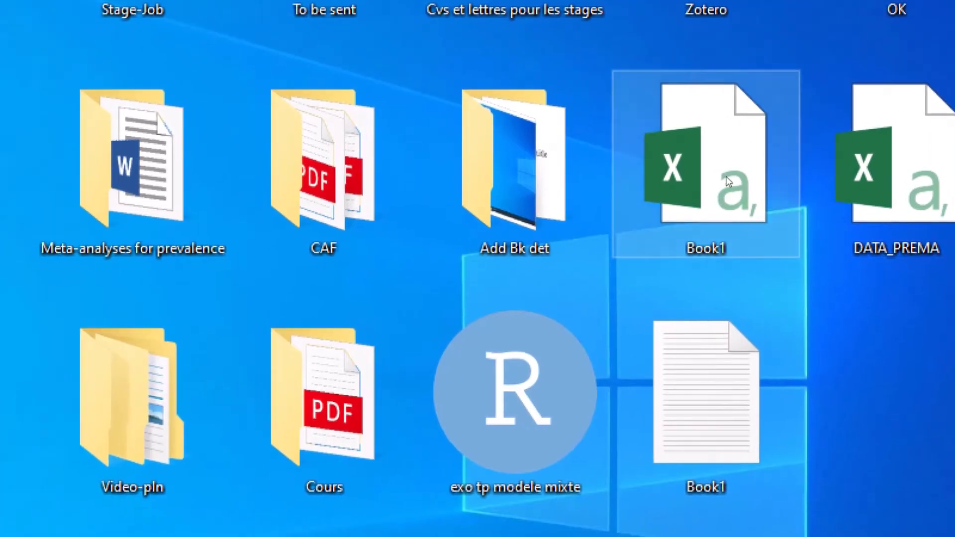
click(860, 181)
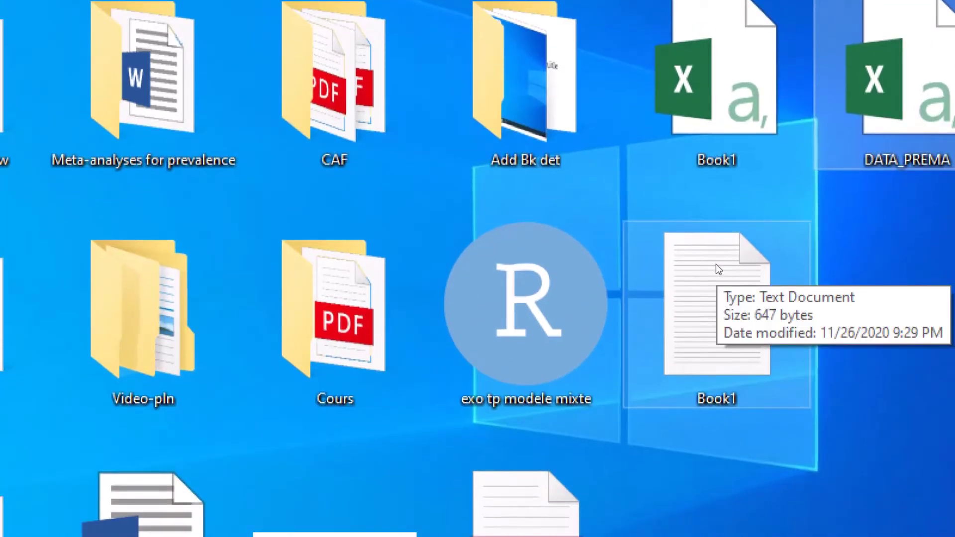
click(631, 352)
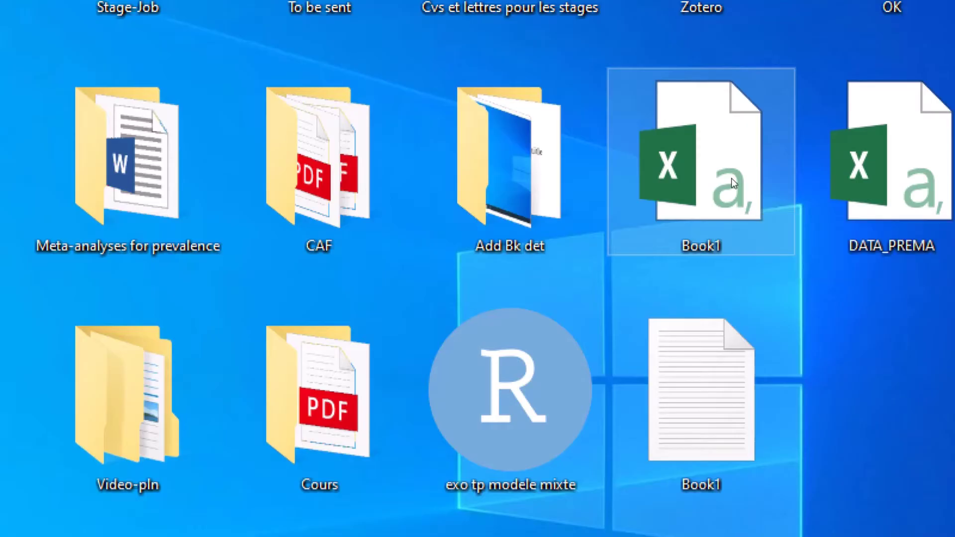
Open the Book1 CSV file from the desktop in Notepad
right_click(731, 178)
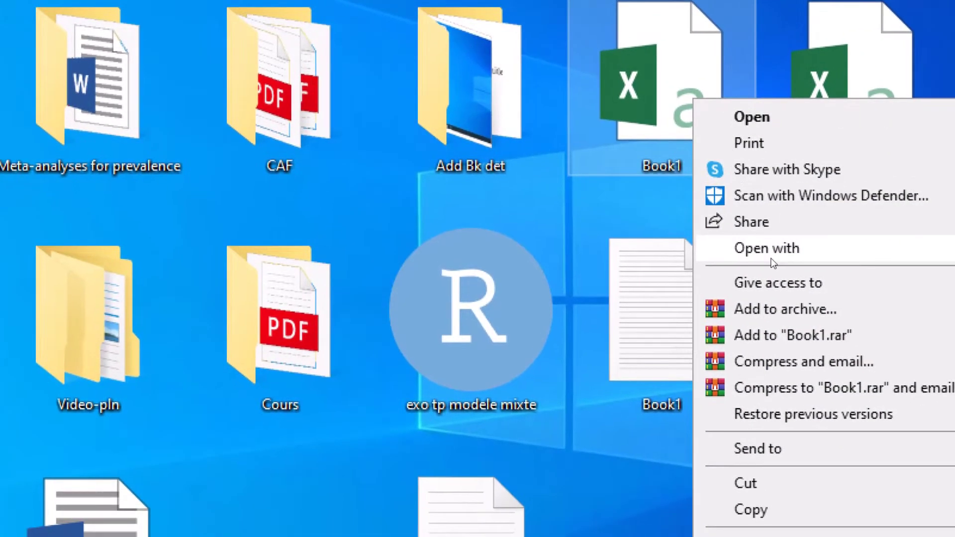
mouse_move(786, 334)
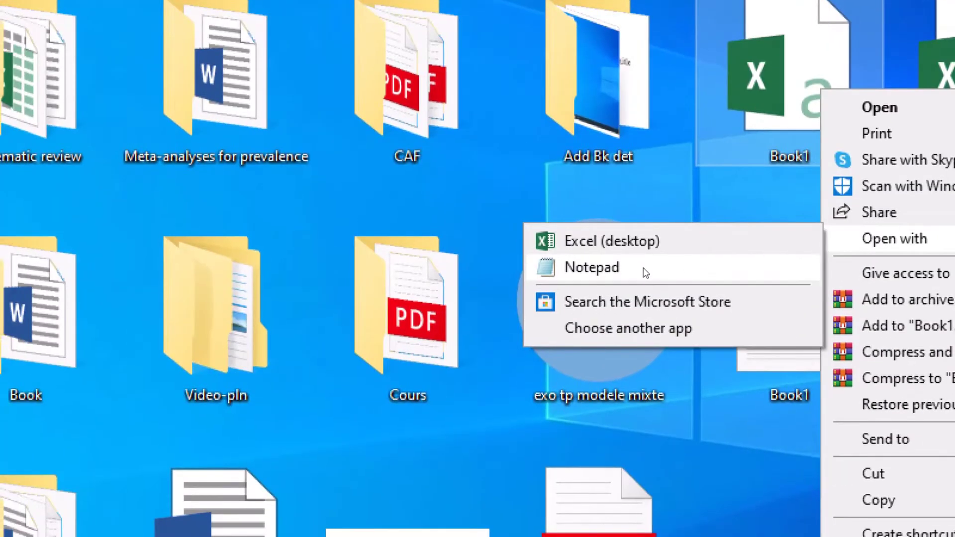
click(658, 272)
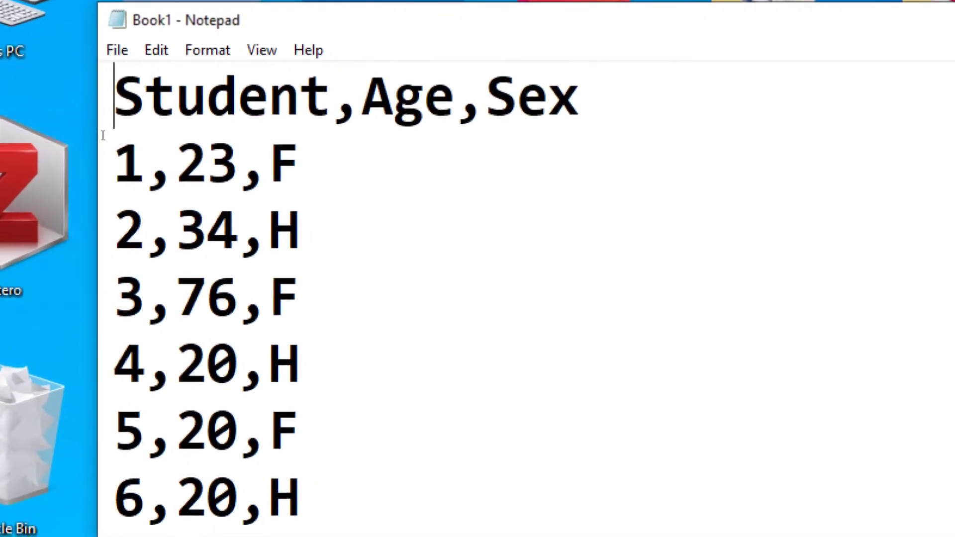
Inspect the comma separators in the header and first data row of the Book1 CSV file, and close it
double_click(153, 168)
click(153, 168)
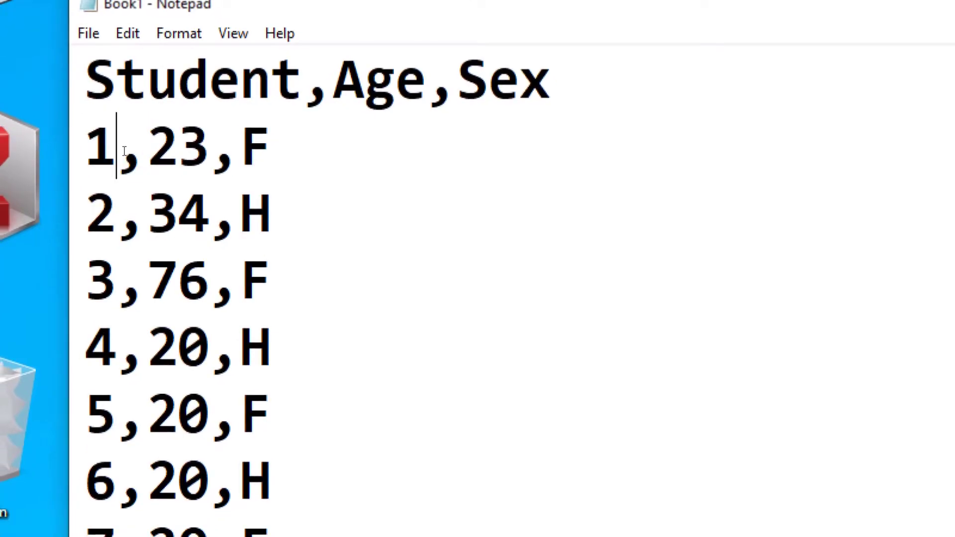
drag(121, 89, 137, 89)
click(137, 89)
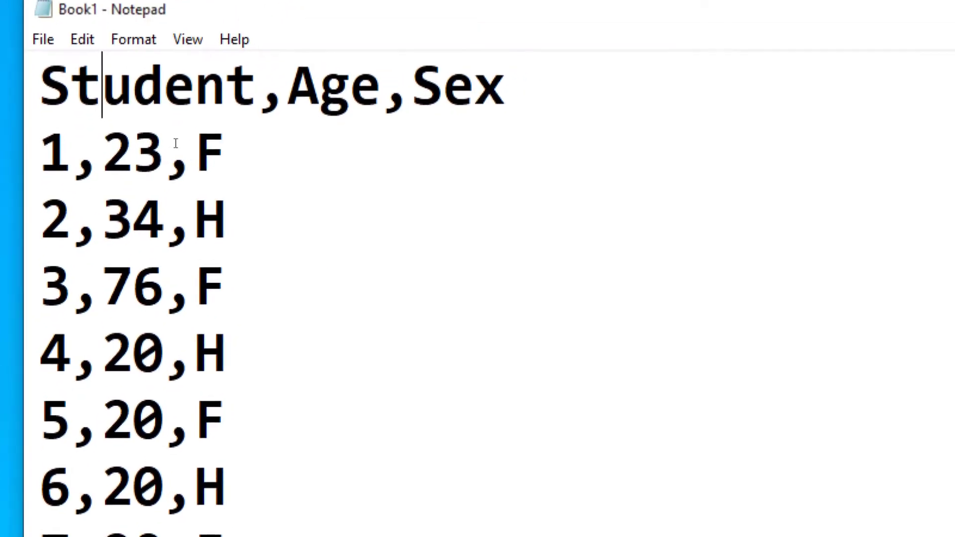
drag(197, 143, 213, 146)
click(197, 143)
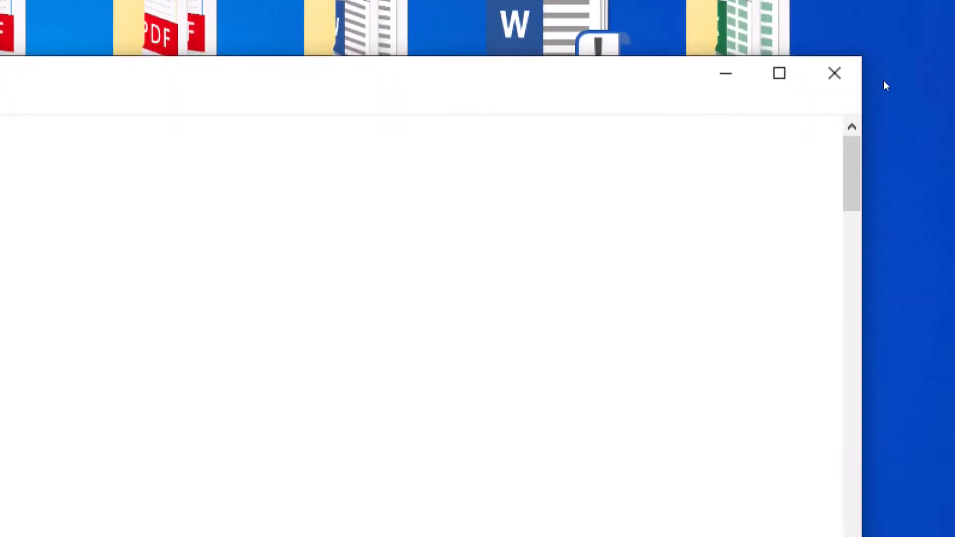
click(937, 110)
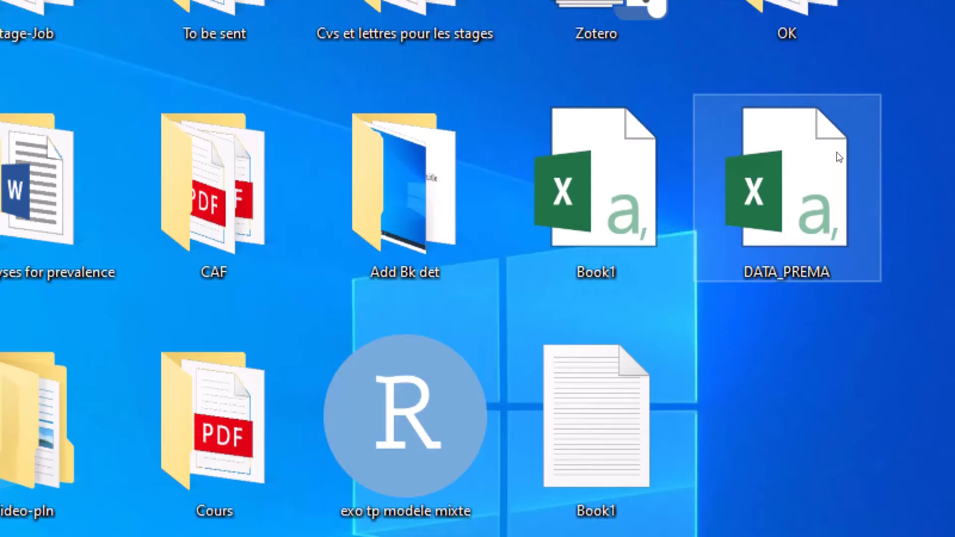
View the desktop's DATA_PREMA CSV file in Notepad to check its separators, and close it
click(839, 155)
right_click(838, 154)
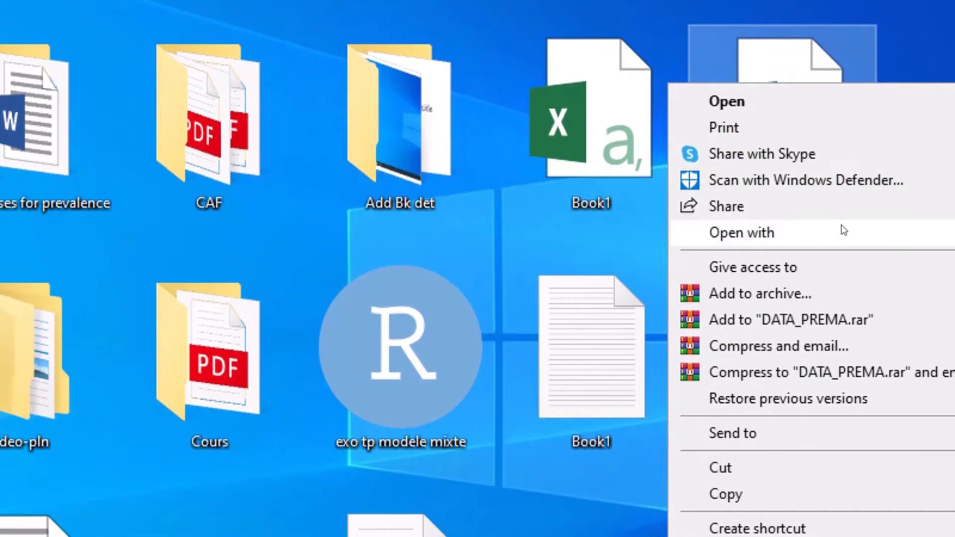
mouse_move(841, 229)
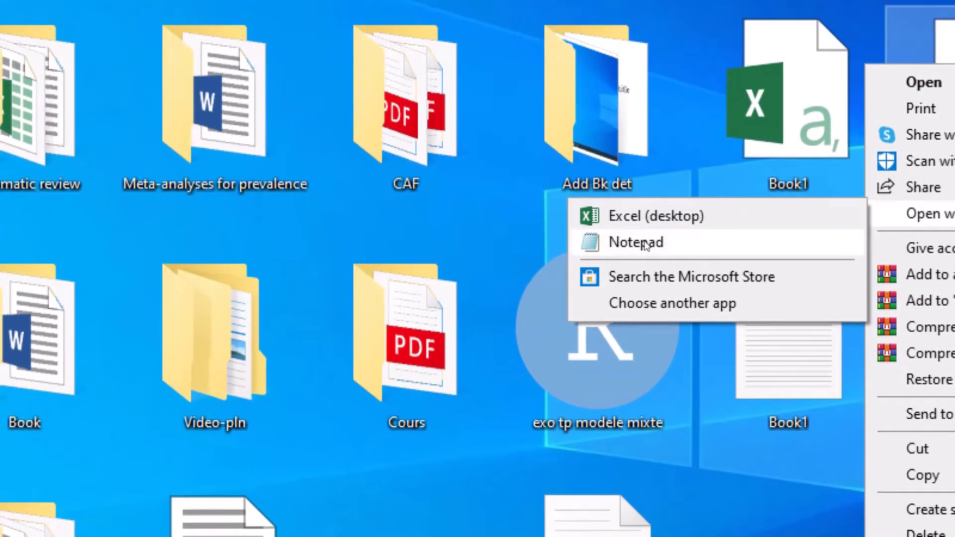
click(642, 243)
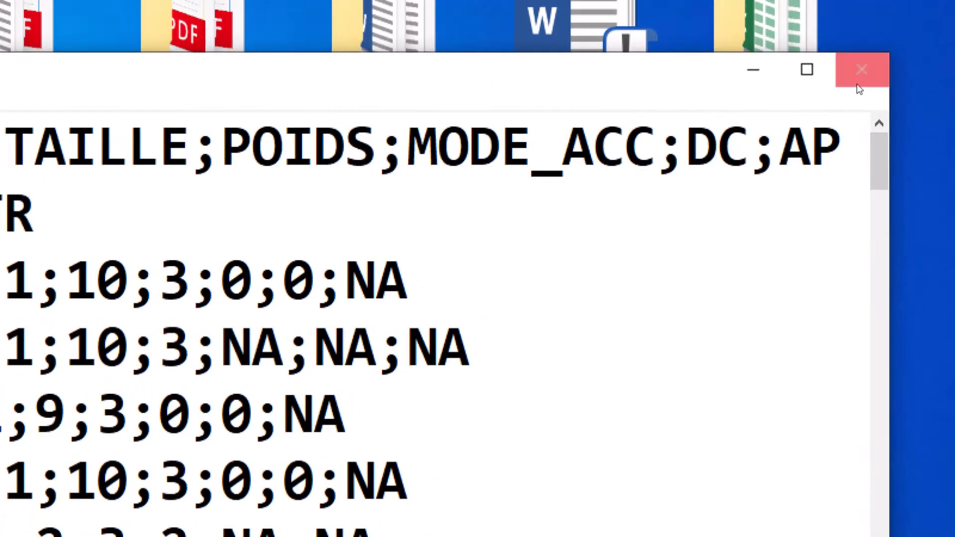
click(861, 86)
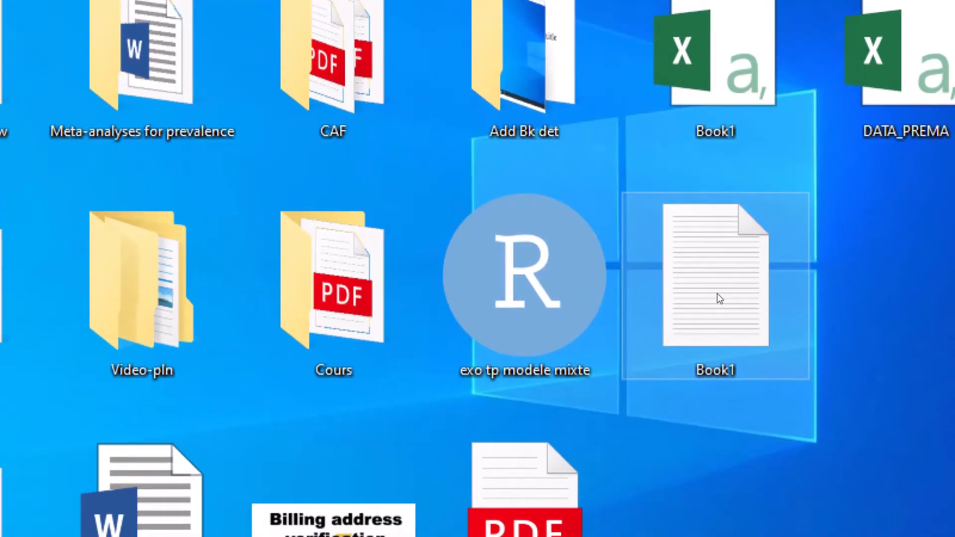
Open the Book1 text document and add a tab-separated column header "Ecole" after Sex
double_click(720, 299)
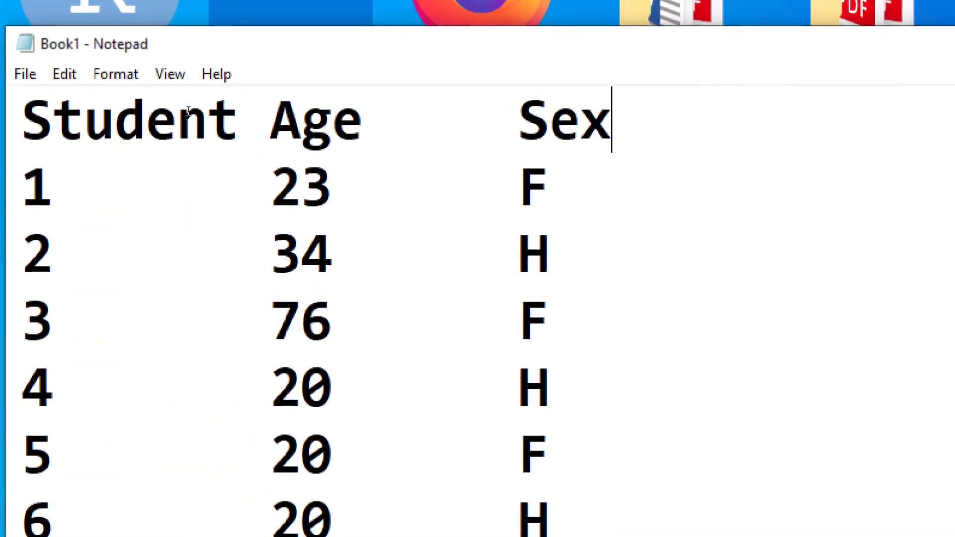
key(Tab)
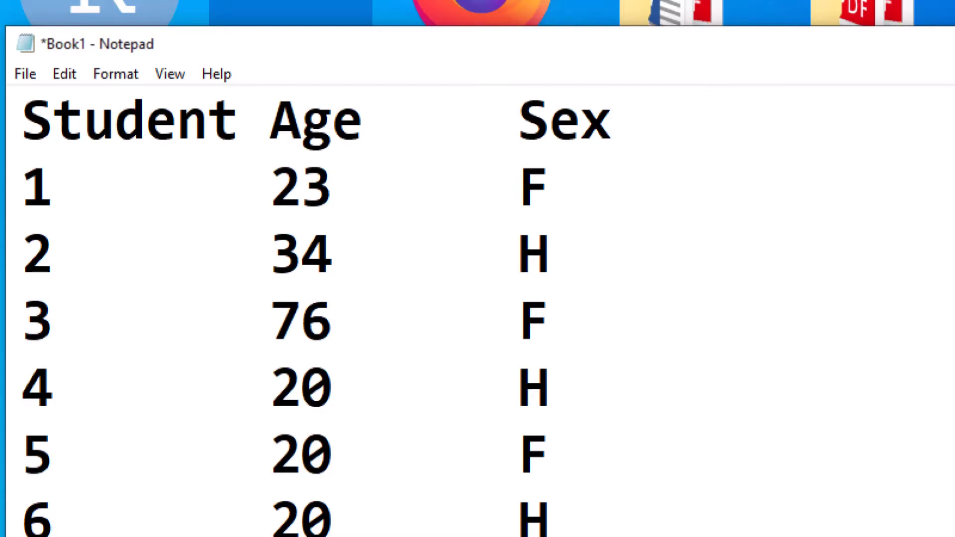
text(e)
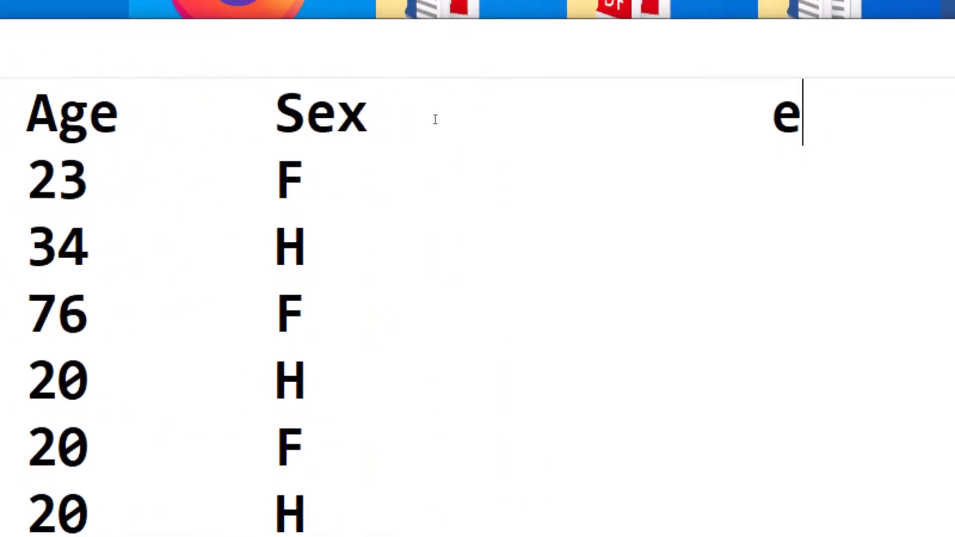
key(BackSpace)
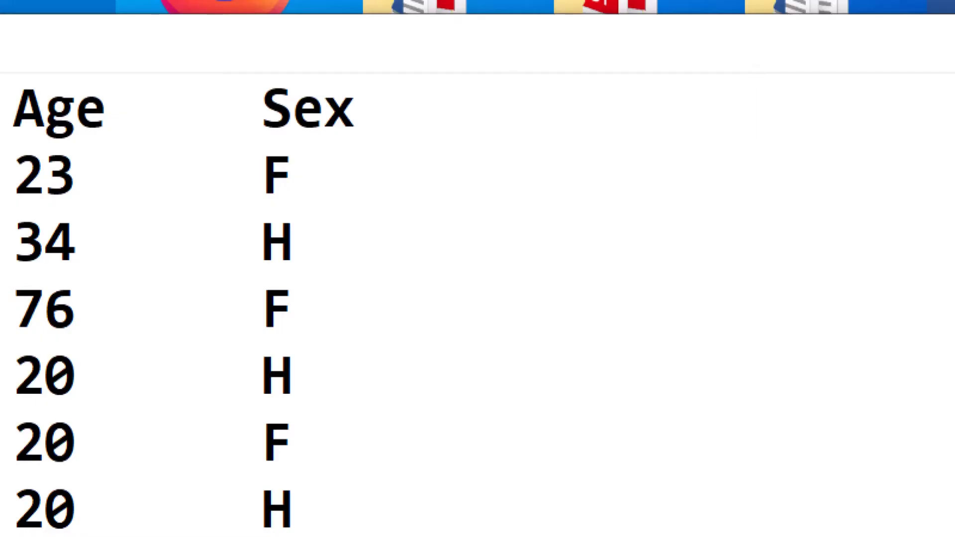
text(E)
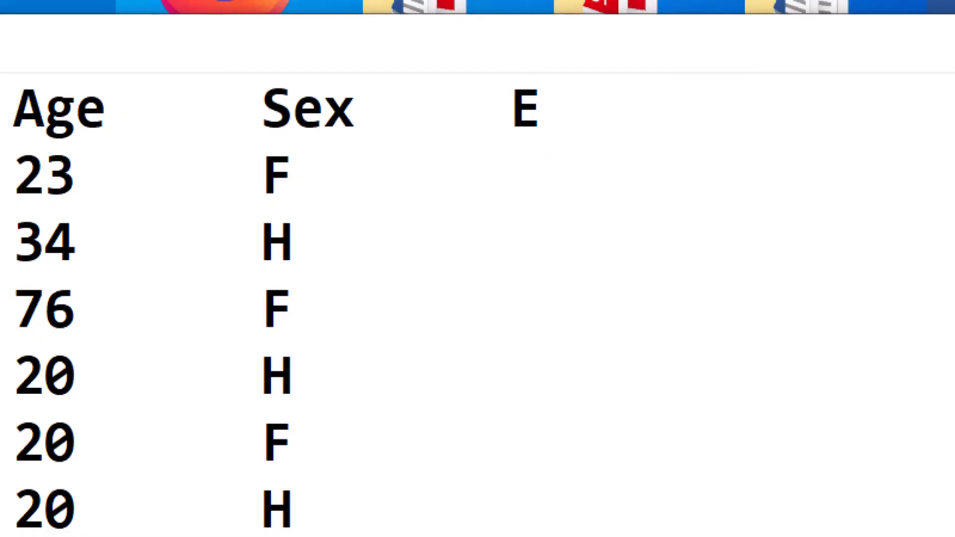
text(col)
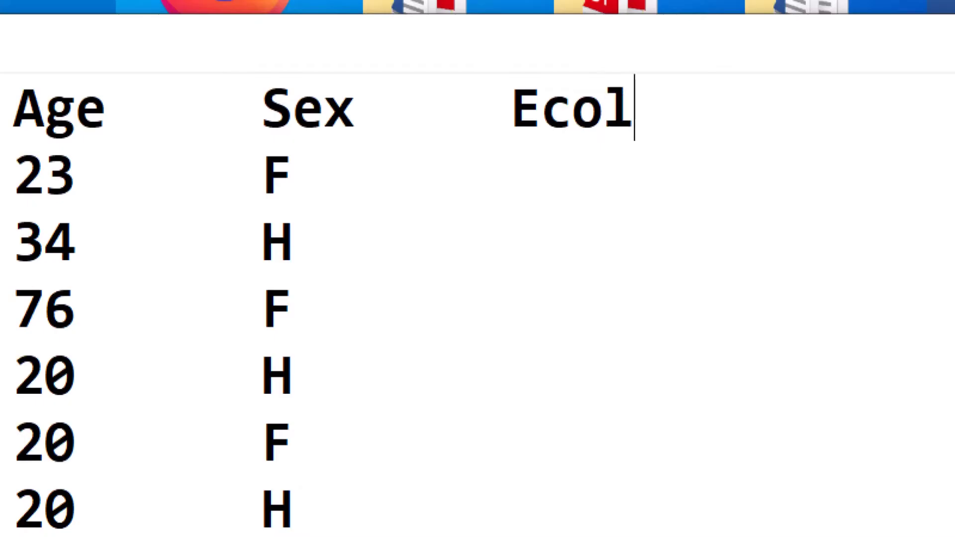
text(e)
Add the tab-separated value "St Ant" under Ecole at the end of the first data row
click(404, 146)
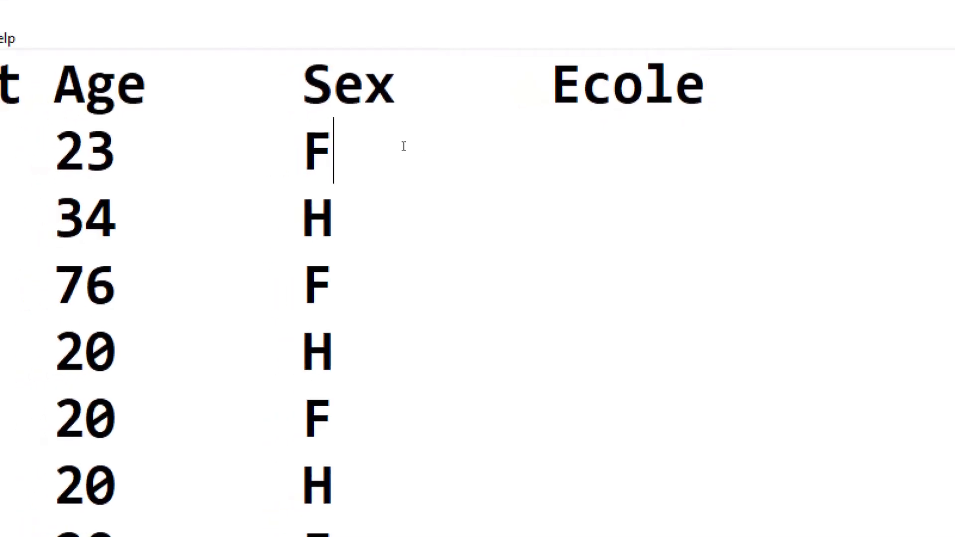
key(Tab)
text(St)
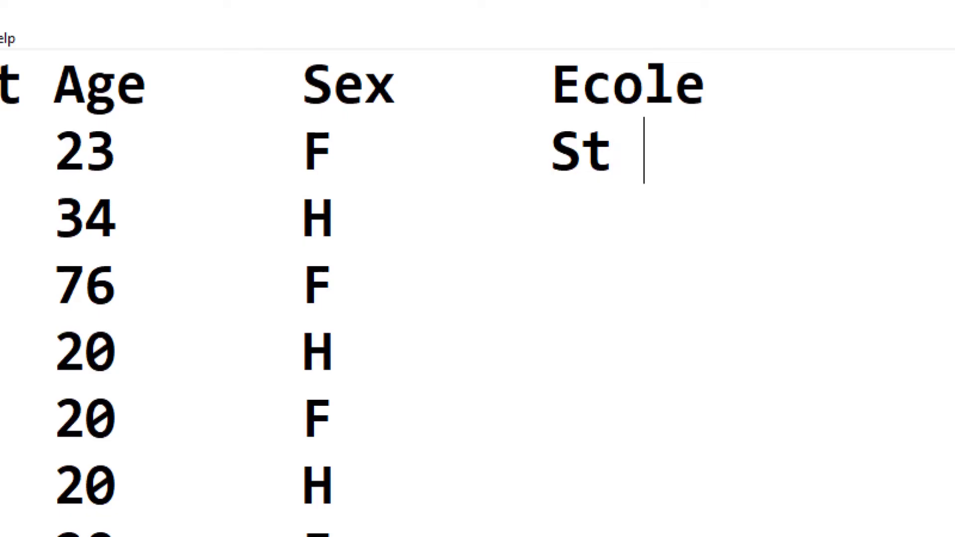
text( Ant)
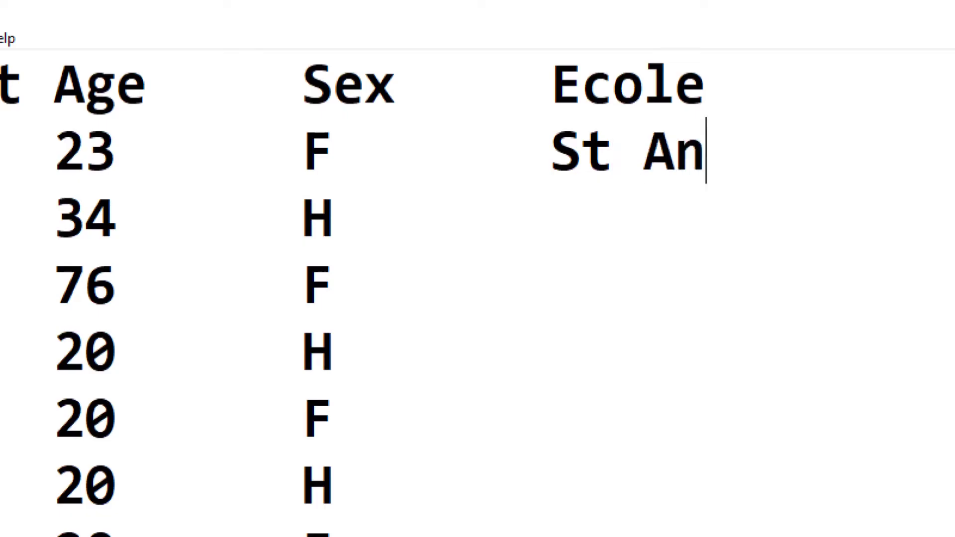
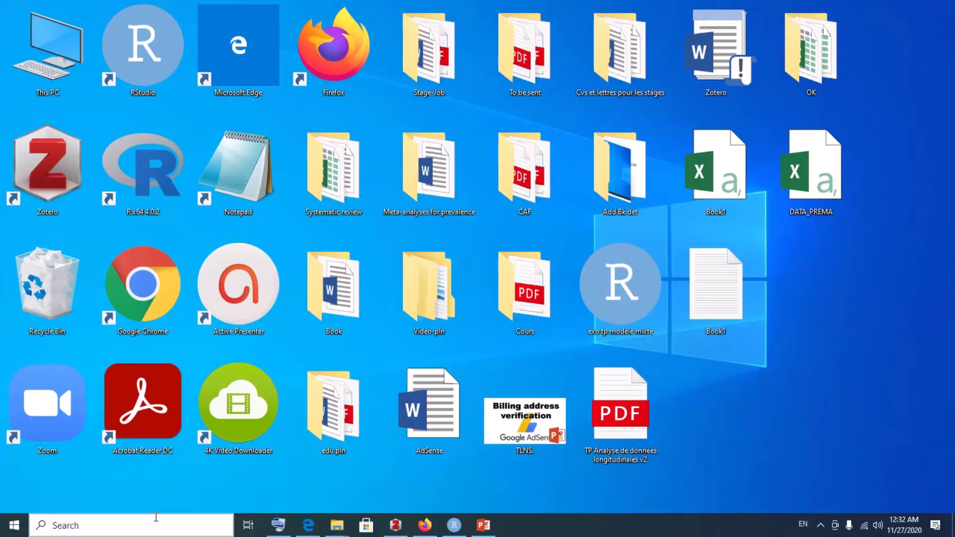
Launch Excel 2013, dismiss the activation dialog and create a blank workbook
click(153, 526)
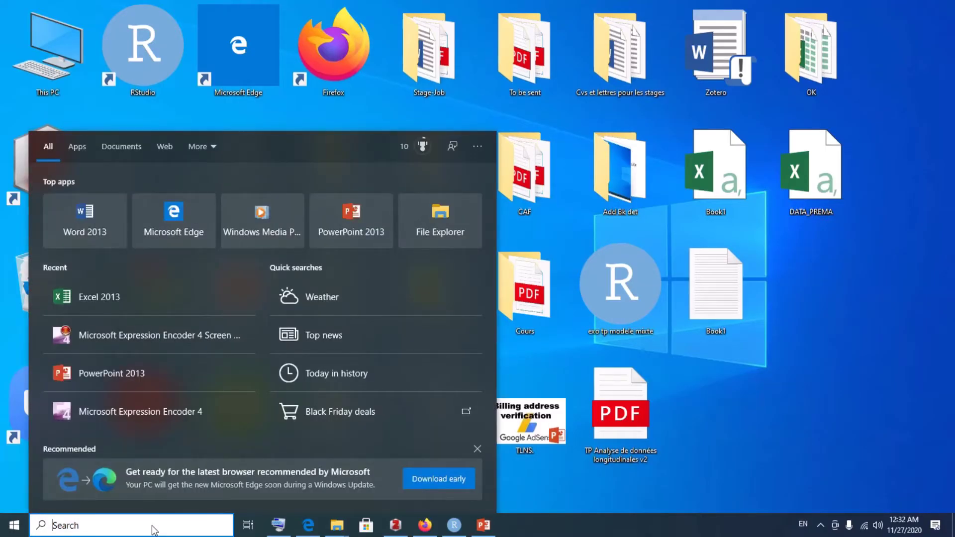
text(exc)
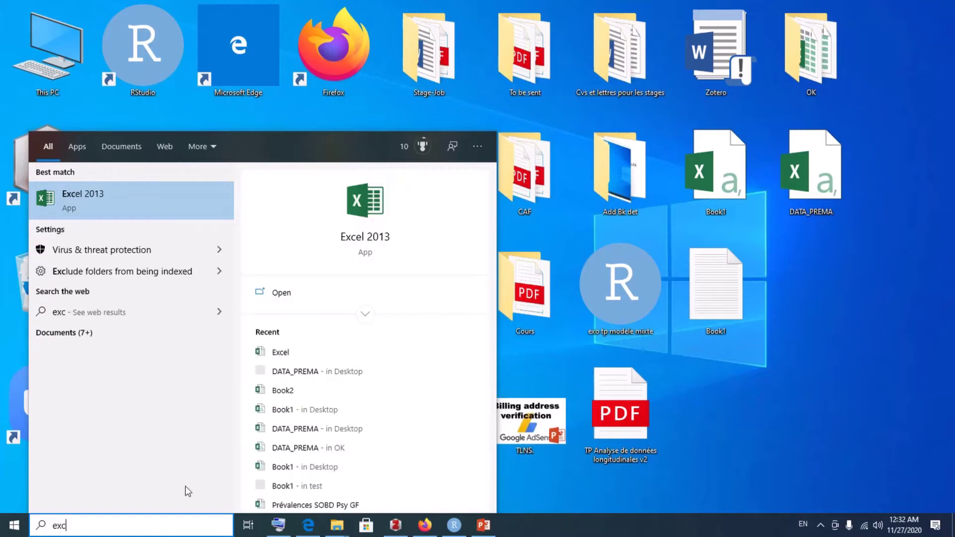
click(378, 239)
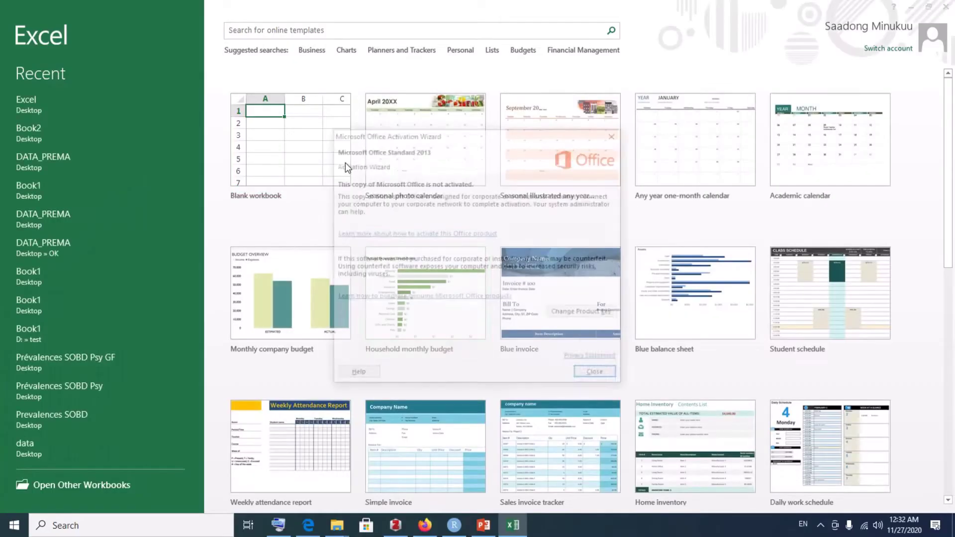
click(599, 375)
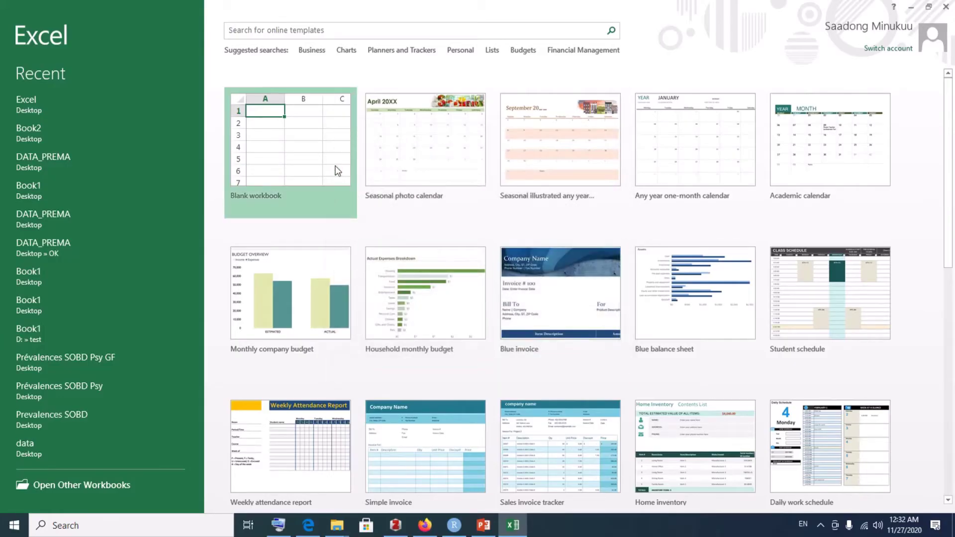
click(320, 161)
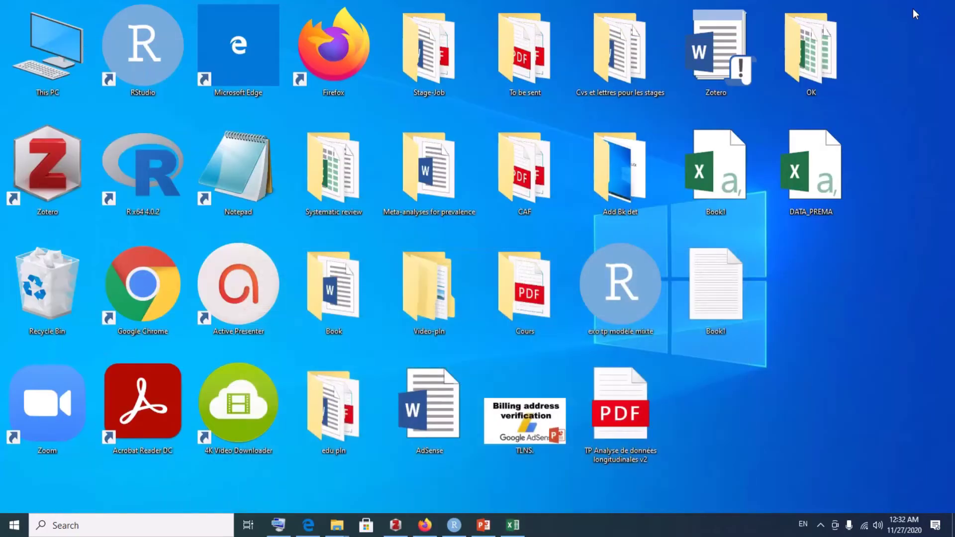
click(912, 7)
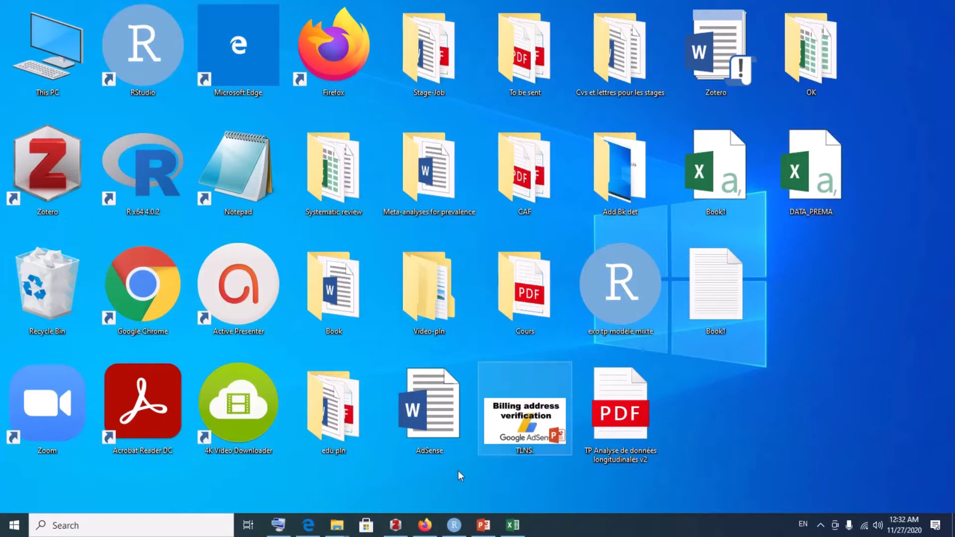
click(518, 533)
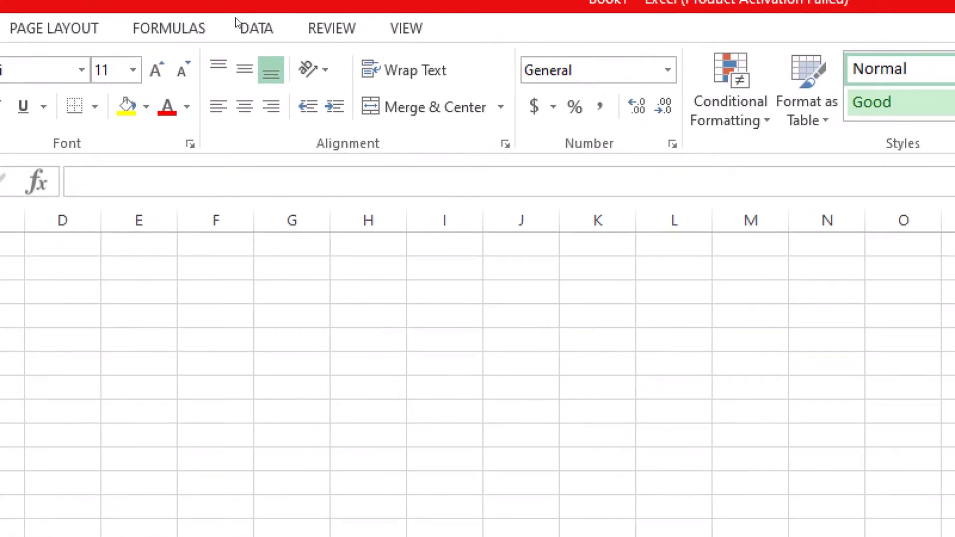
Start a text data import using the Book1 CSV file from the Desktop
click(248, 31)
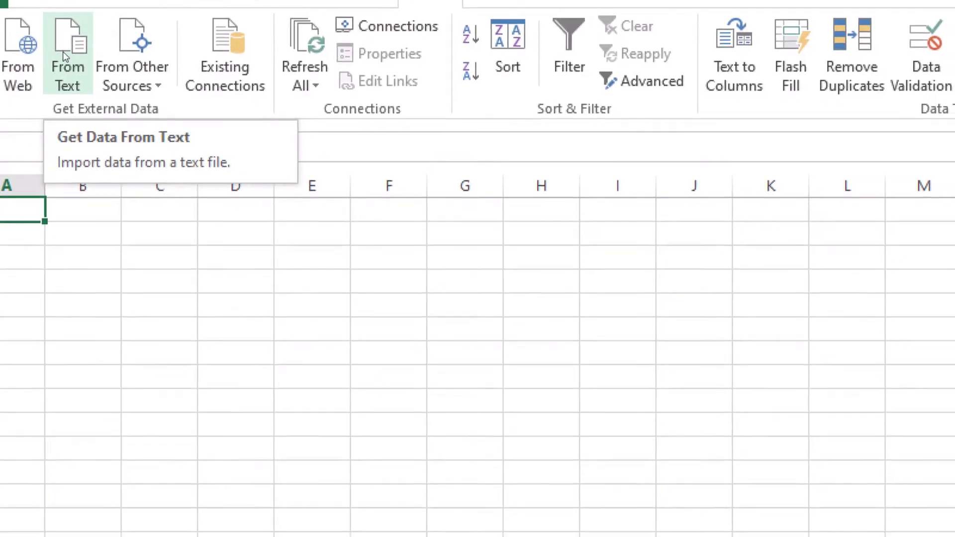
click(62, 52)
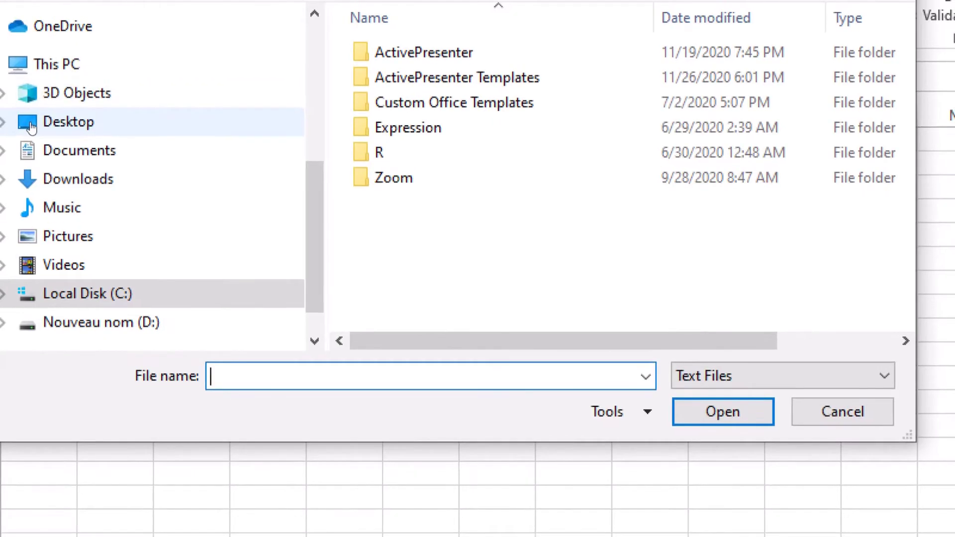
click(30, 128)
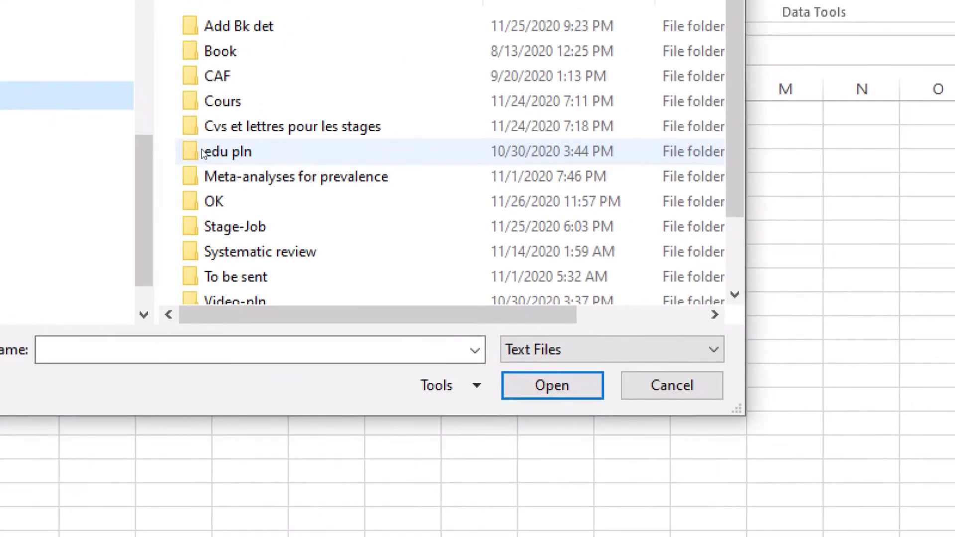
scroll(202, 152, down, 2)
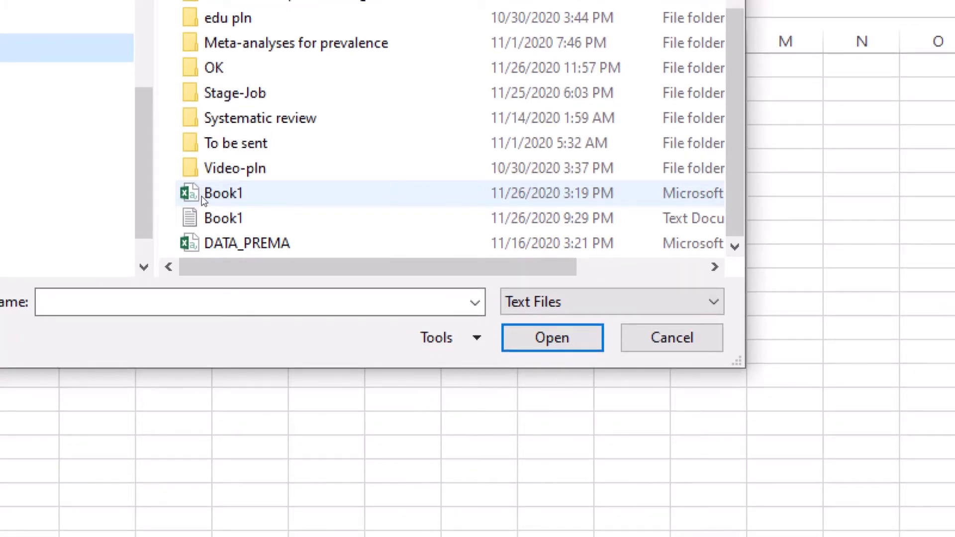
click(203, 196)
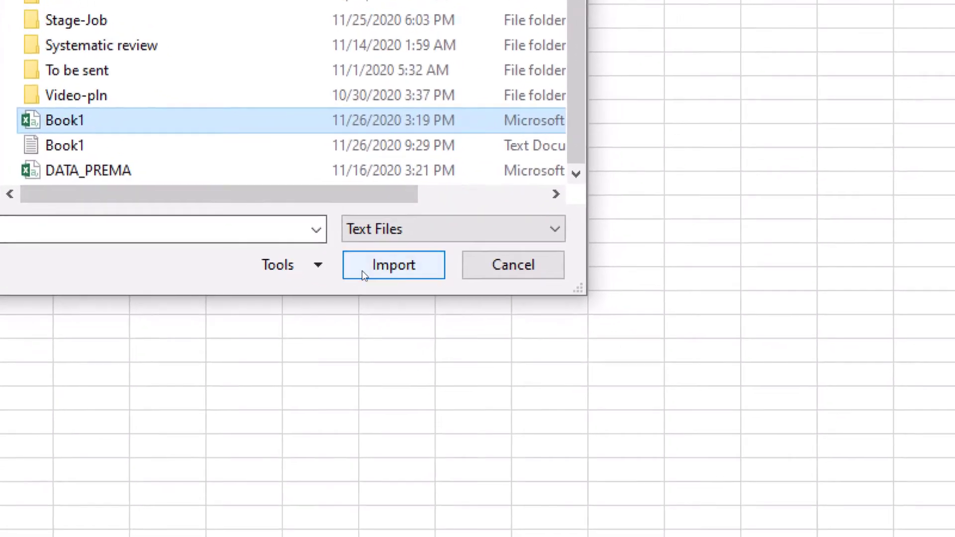
click(364, 273)
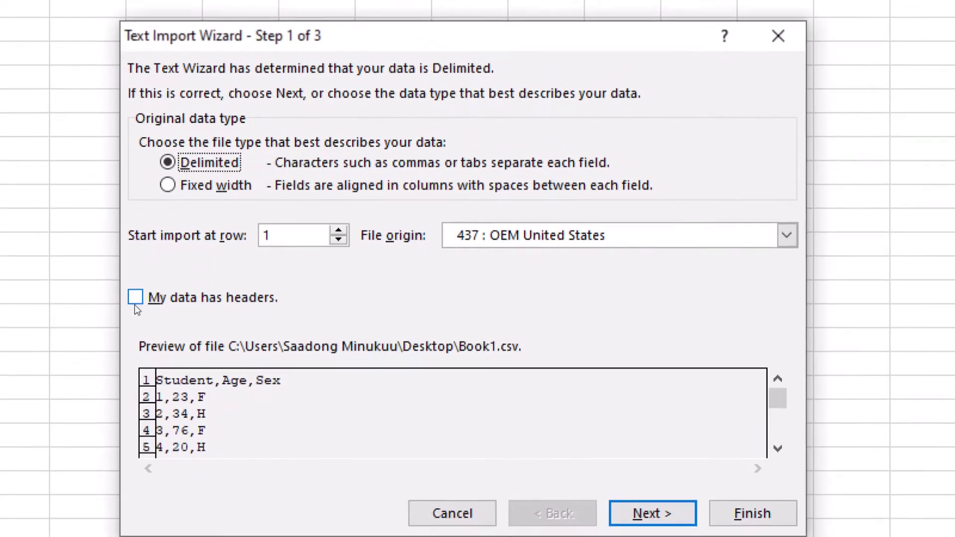
Mark the delimited data as having headers, set comma as the delimiter, and finish the Text Import Wizard
click(127, 342)
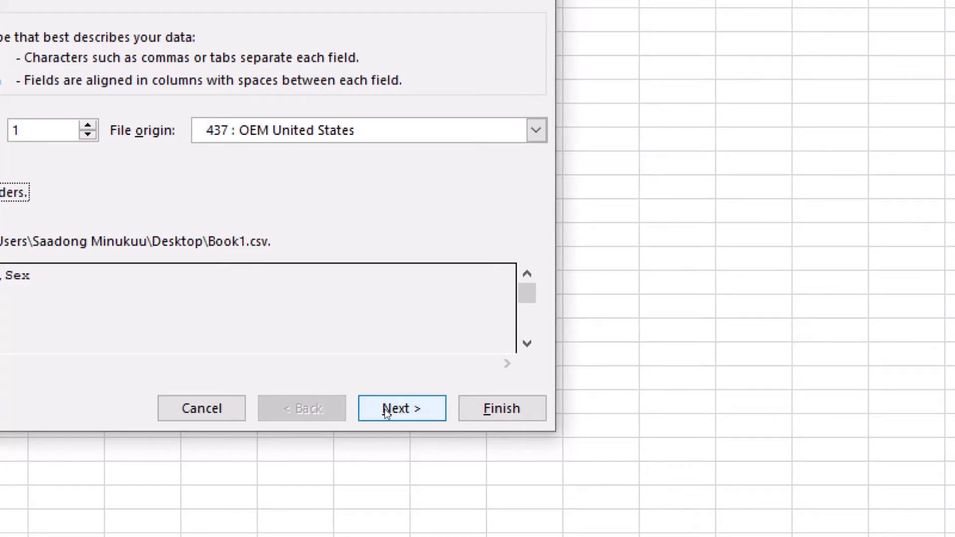
click(384, 409)
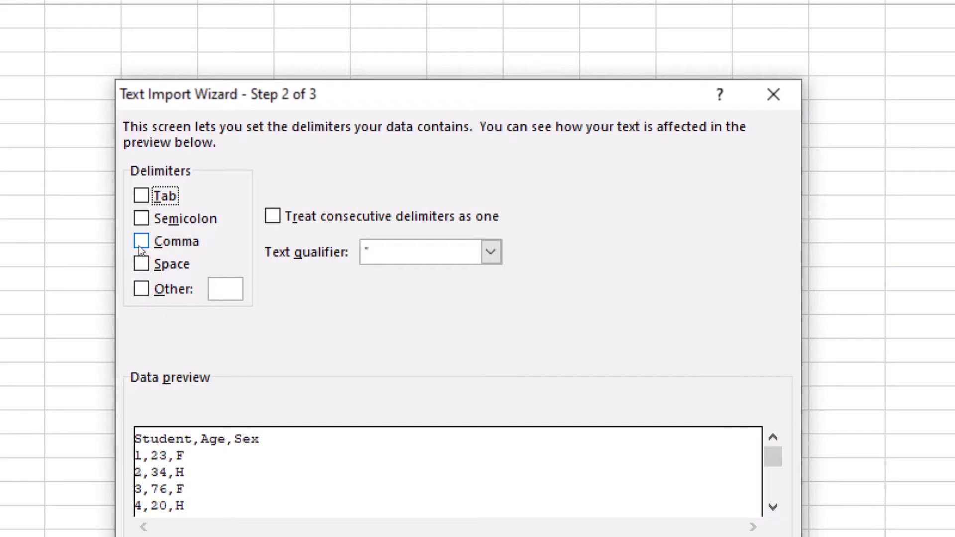
click(142, 243)
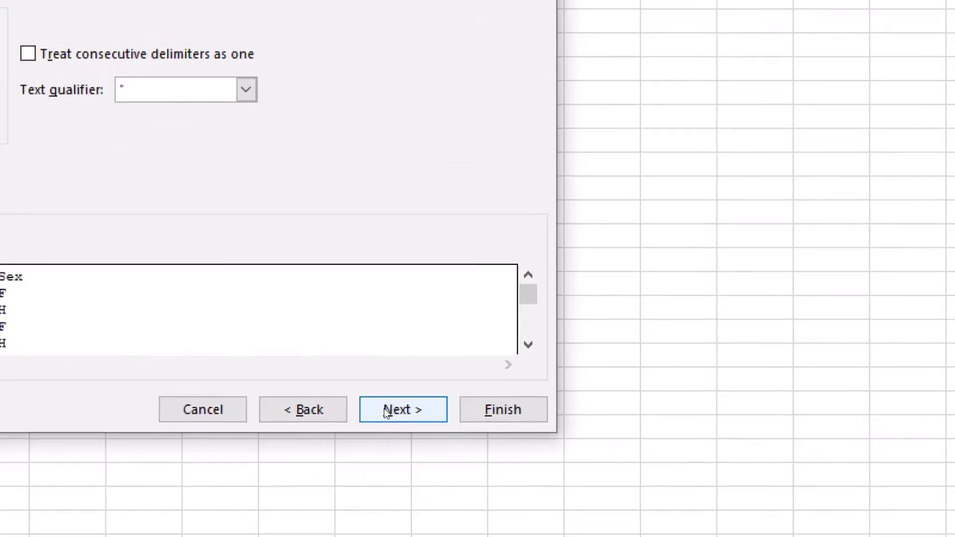
click(385, 410)
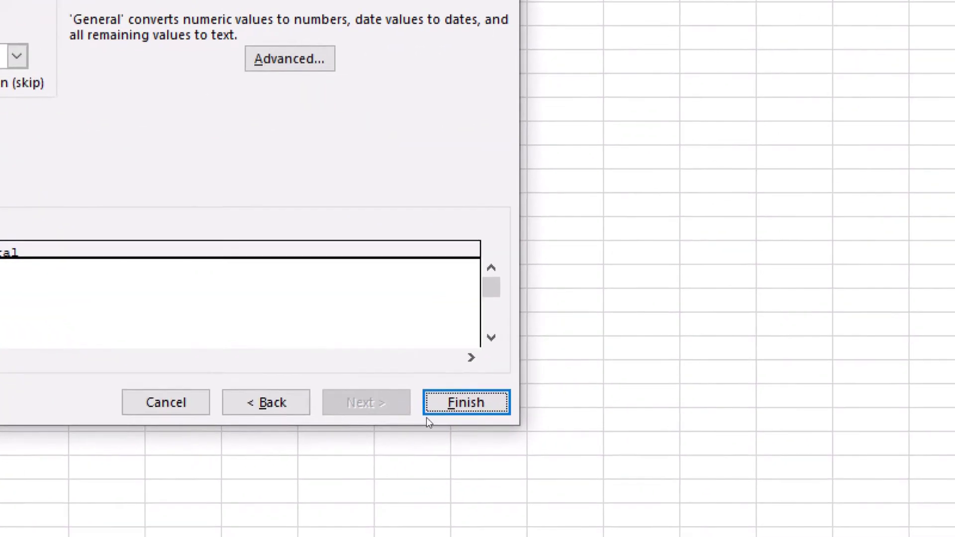
click(570, 433)
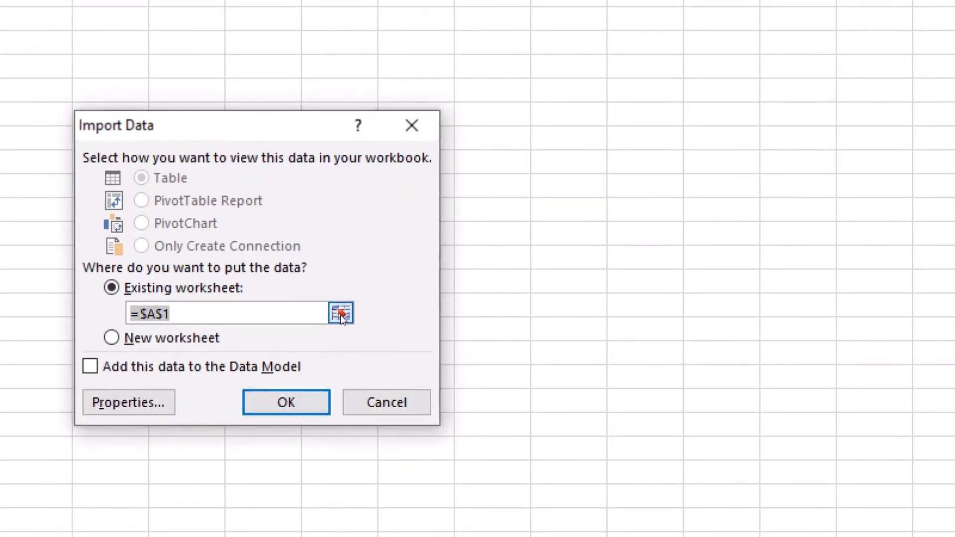
Place the imported data in the existing worksheet starting at cell A1 of Sheet1
click(424, 340)
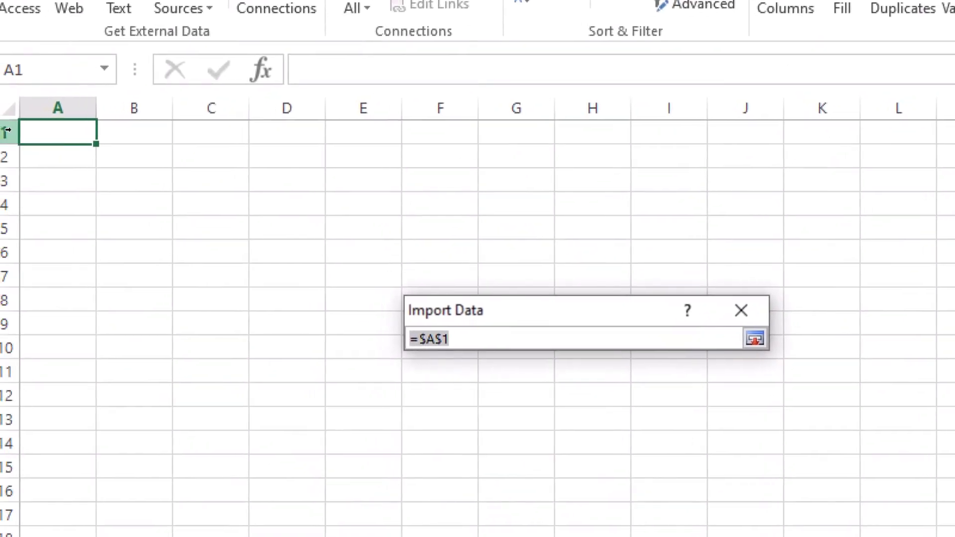
click(16, 129)
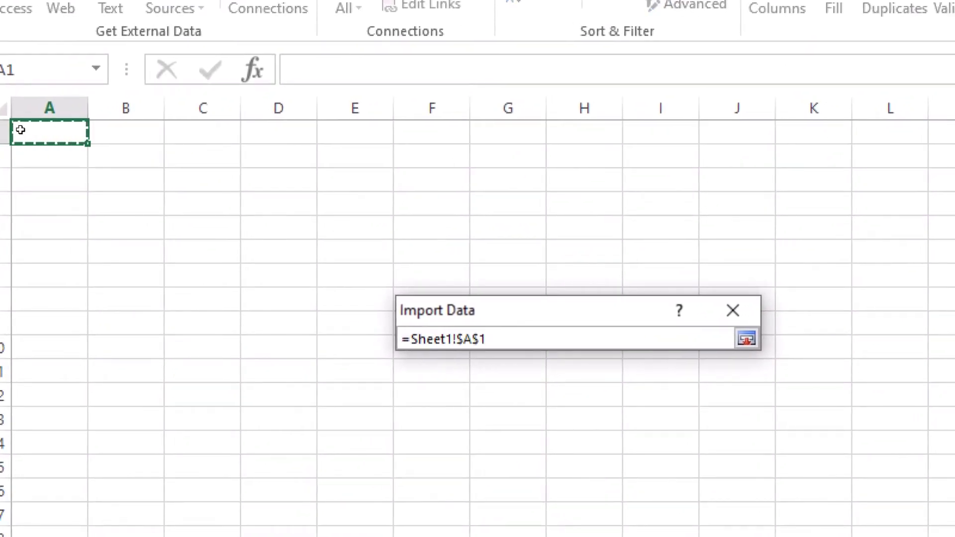
click(747, 339)
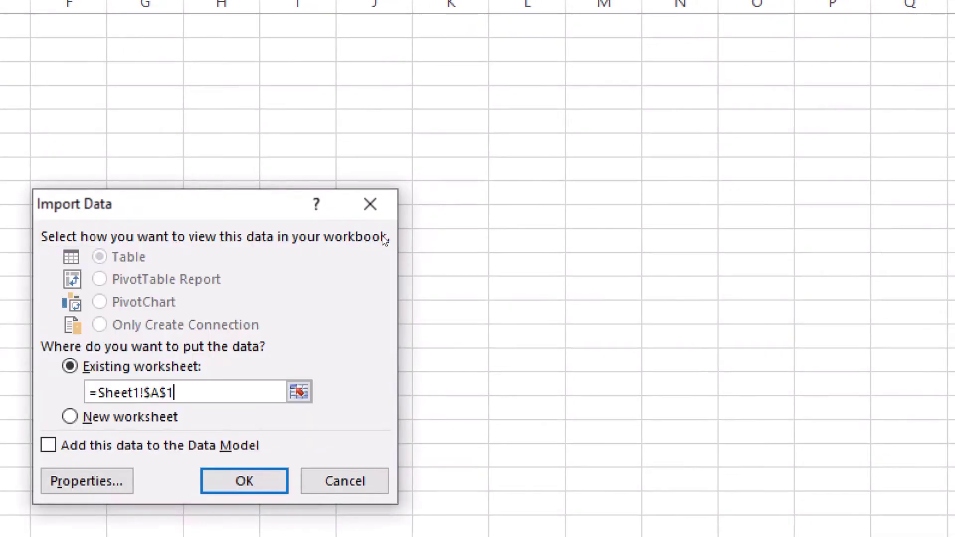
click(269, 482)
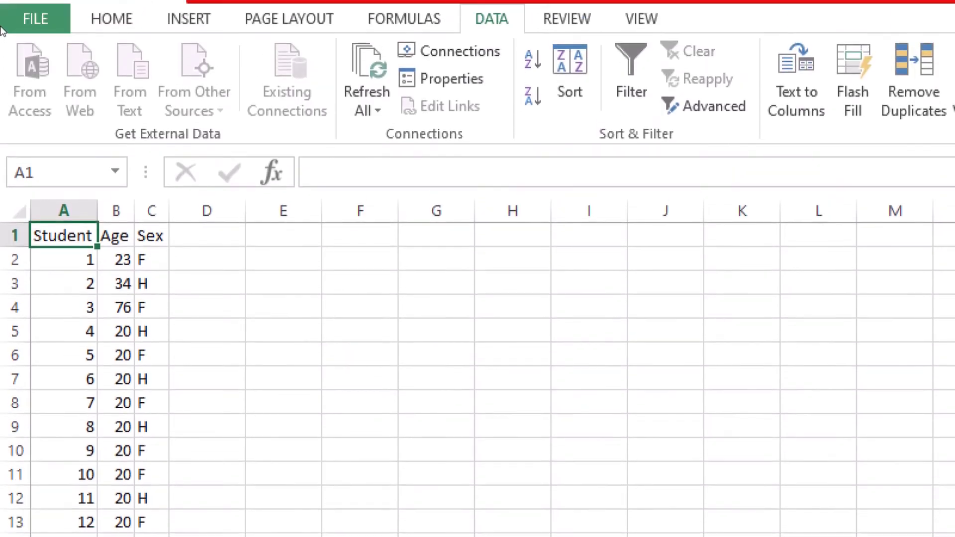
Save the workbook to the Desktop as Book2 in Excel Workbook format and close Excel
click(3, 27)
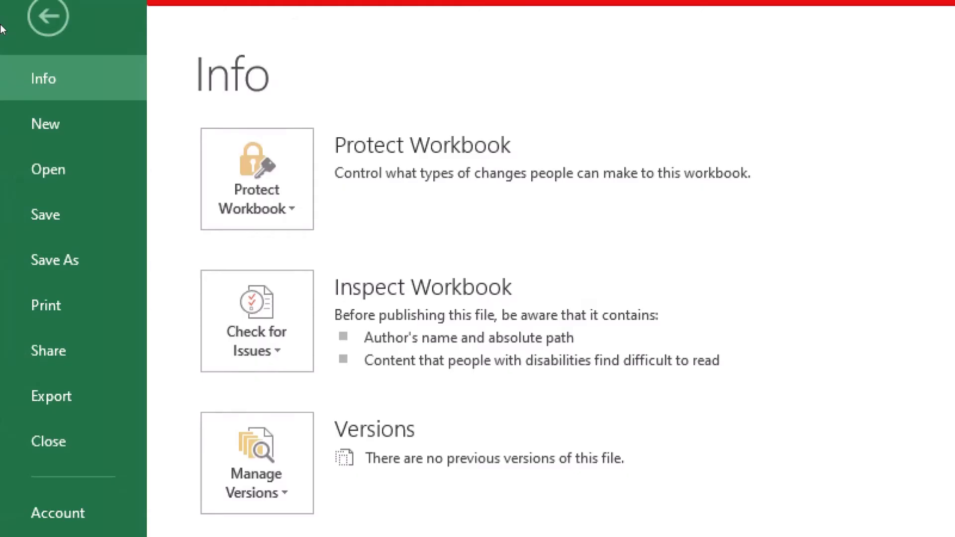
click(17, 259)
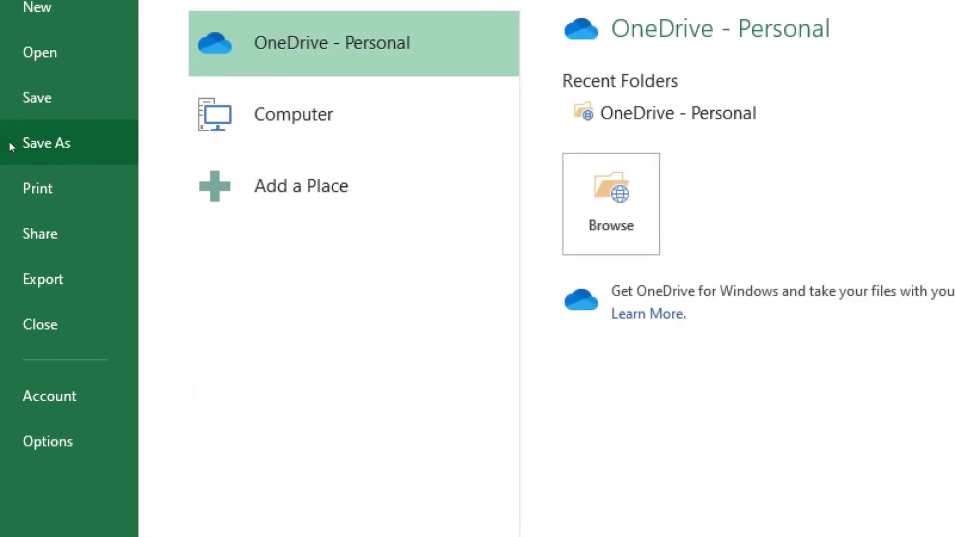
click(291, 130)
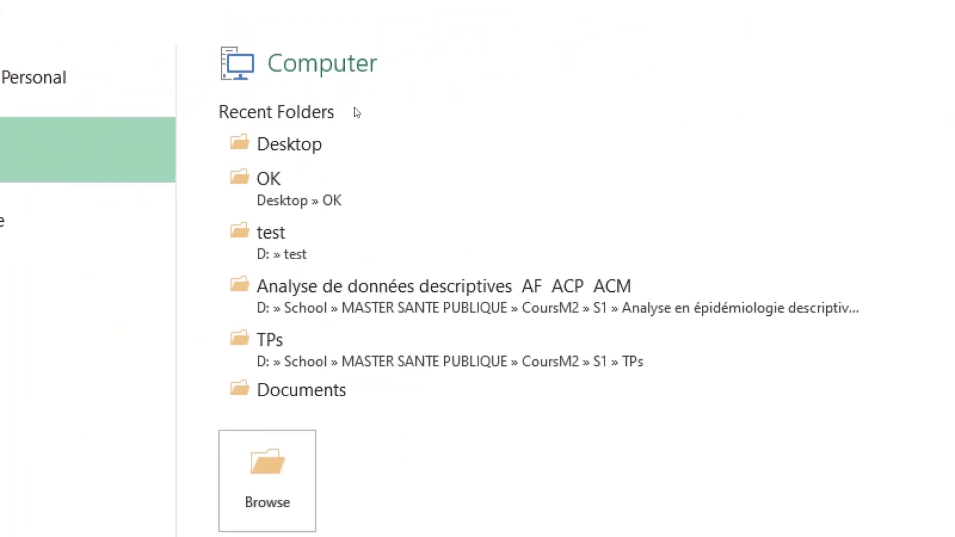
click(331, 150)
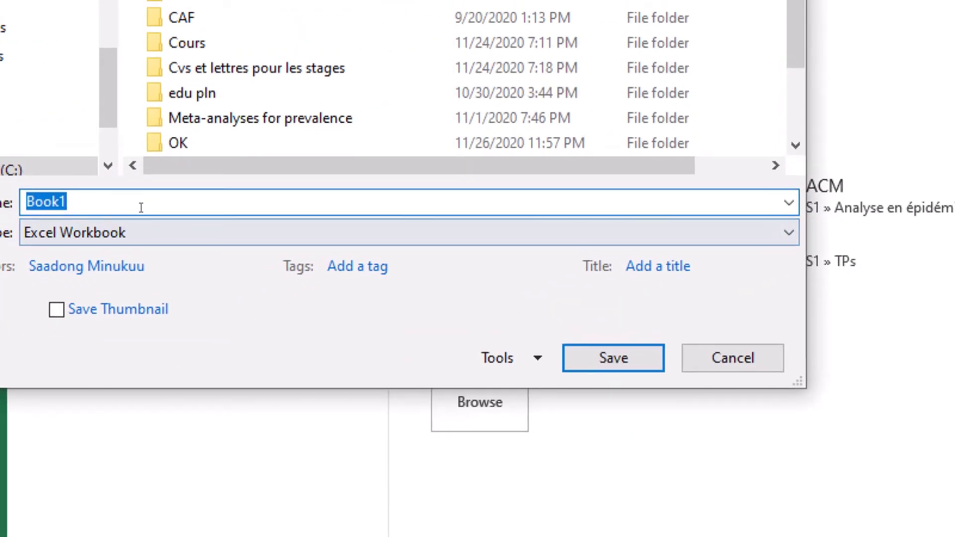
click(142, 207)
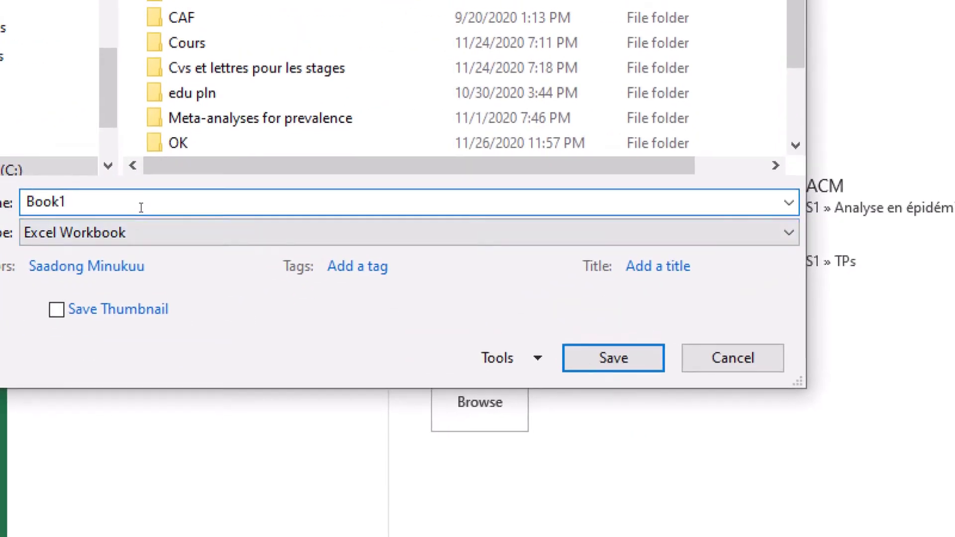
key(BackSpace)
text(2)
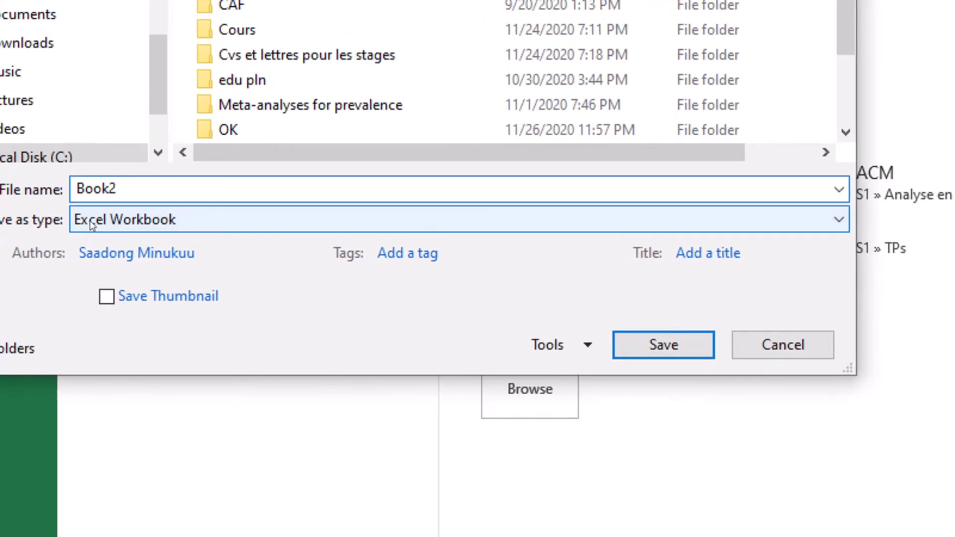
click(99, 227)
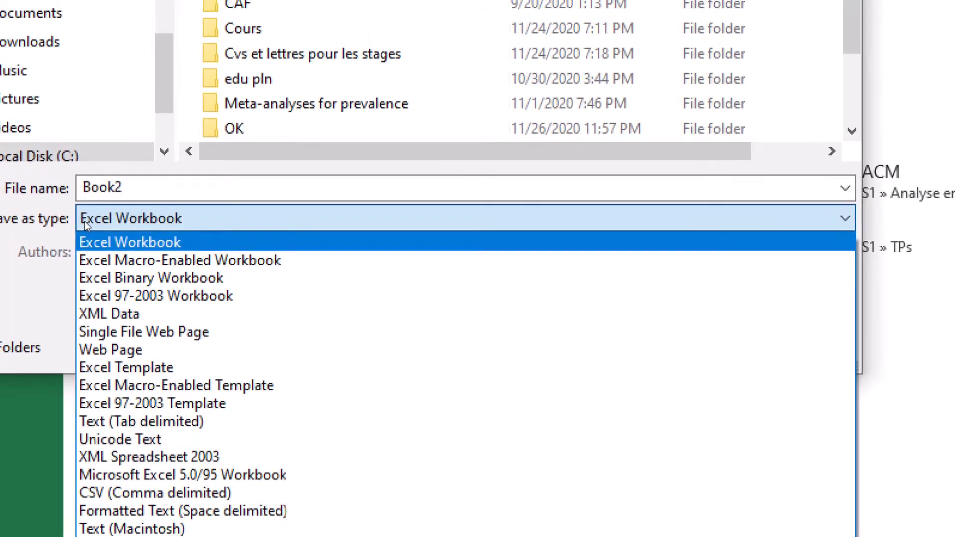
click(85, 221)
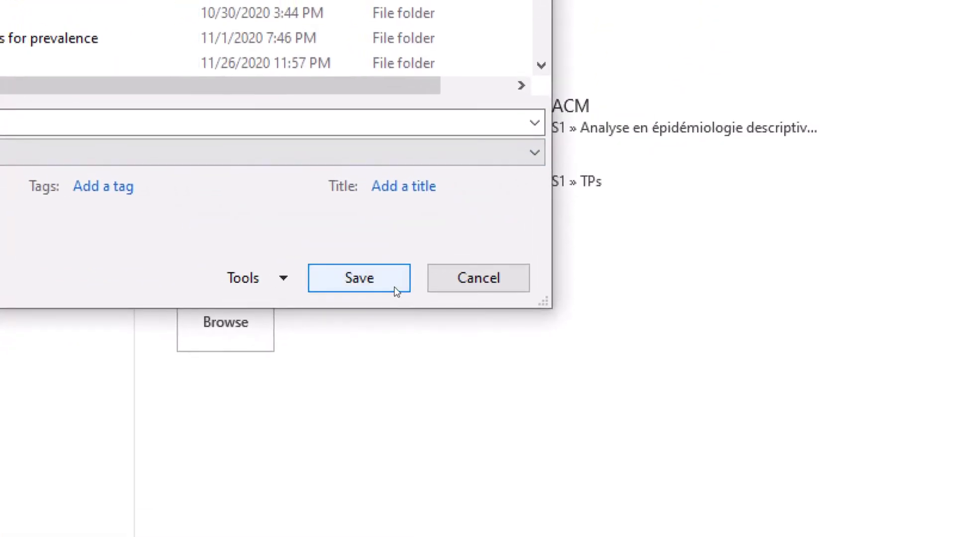
click(662, 361)
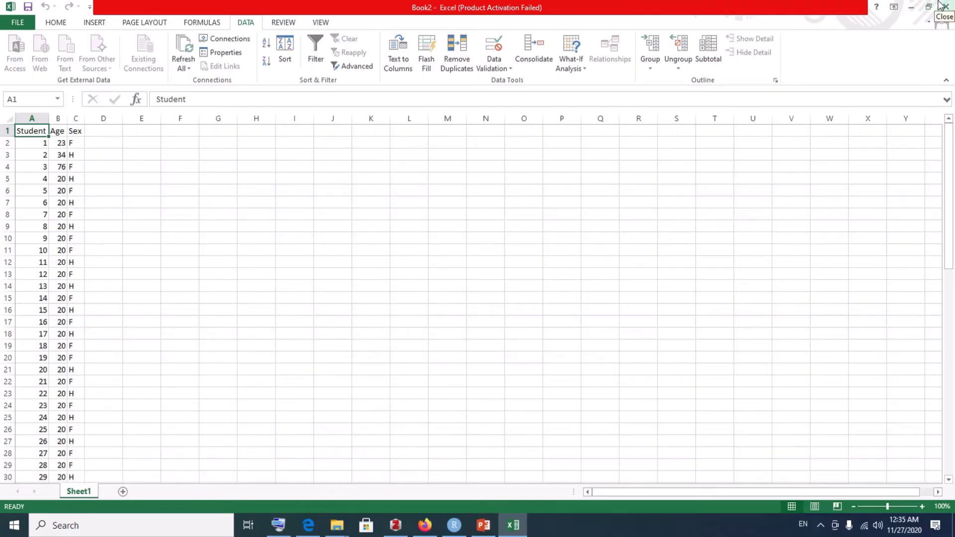
click(942, 6)
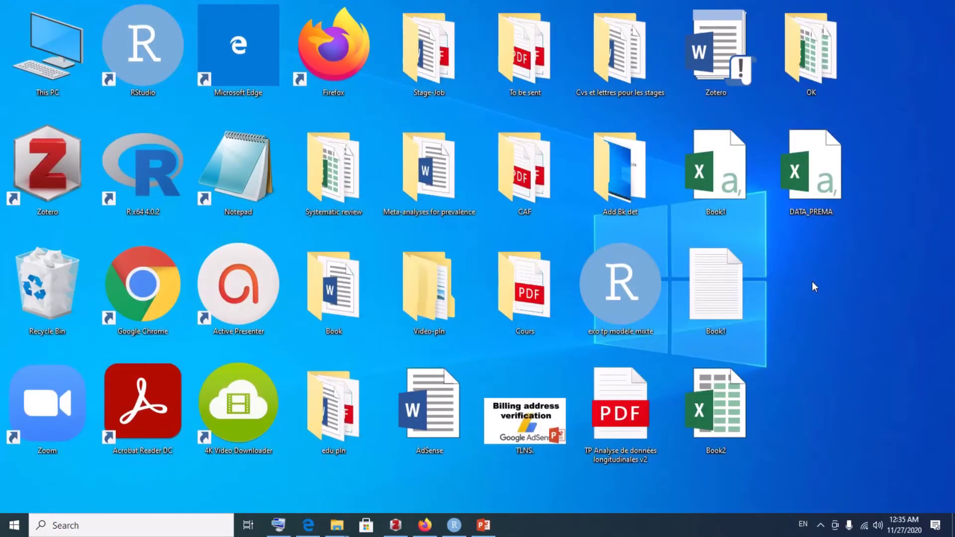
Rearrange the desktop icons so that Book2 sits below the OK folder and DATA_PREMA sits below Book2
drag(718, 426, 803, 291)
drag(817, 197, 769, 386)
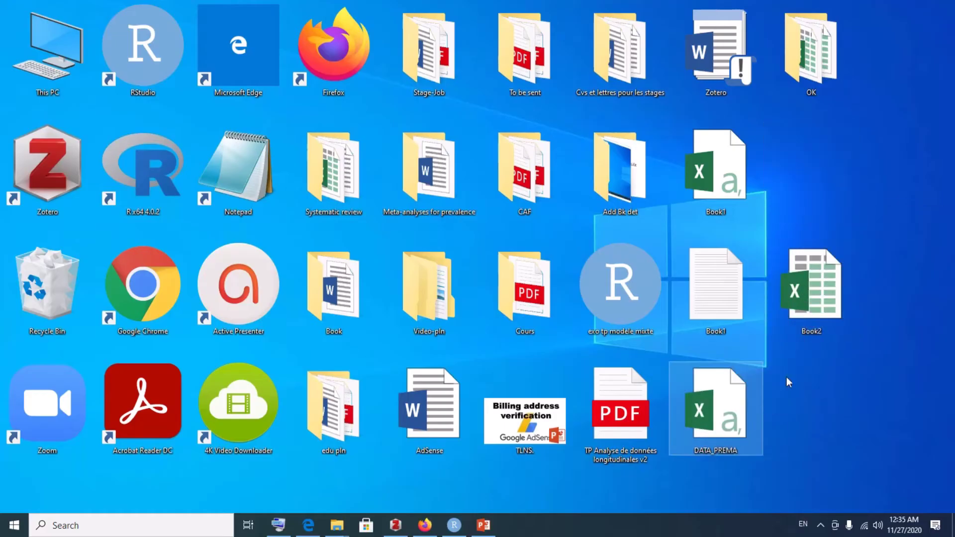
drag(811, 298, 801, 213)
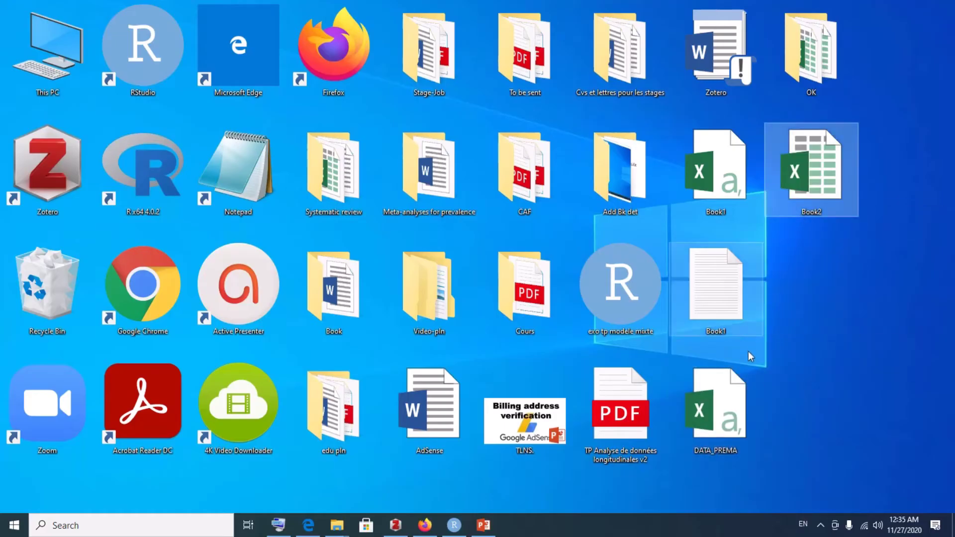
drag(728, 399, 799, 303)
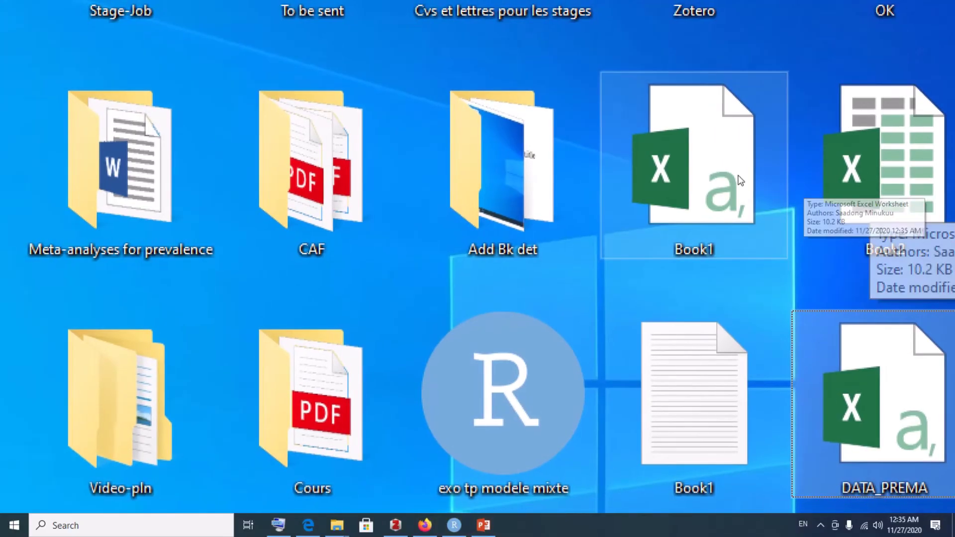
click(738, 178)
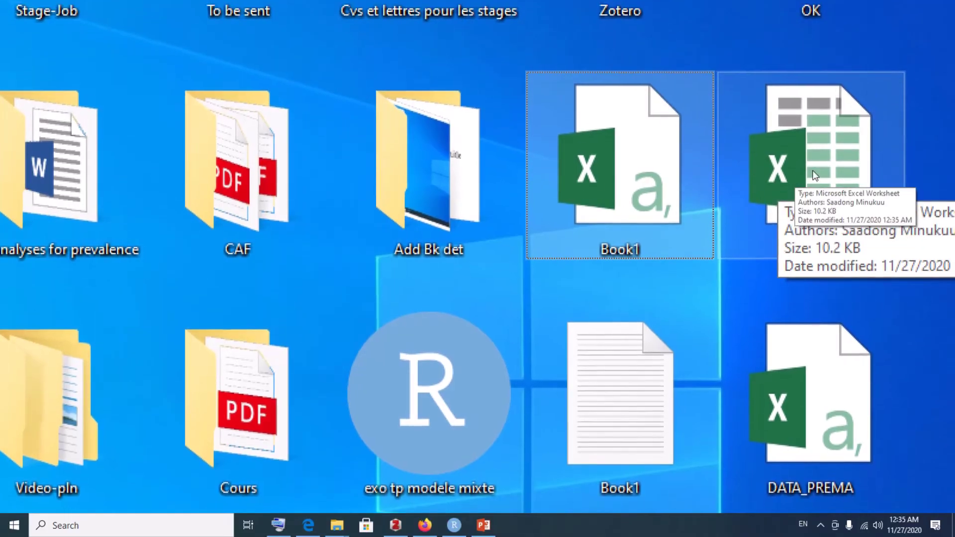
click(891, 157)
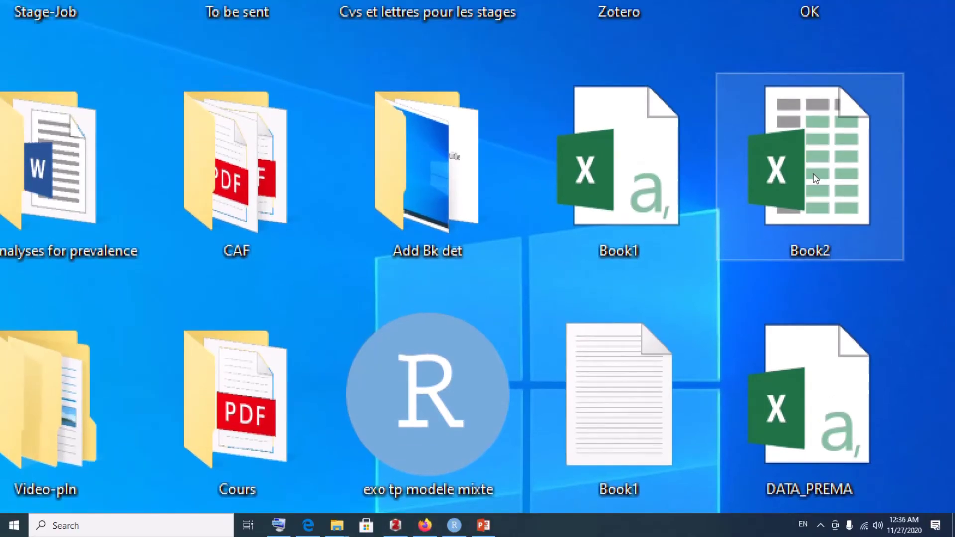
click(832, 328)
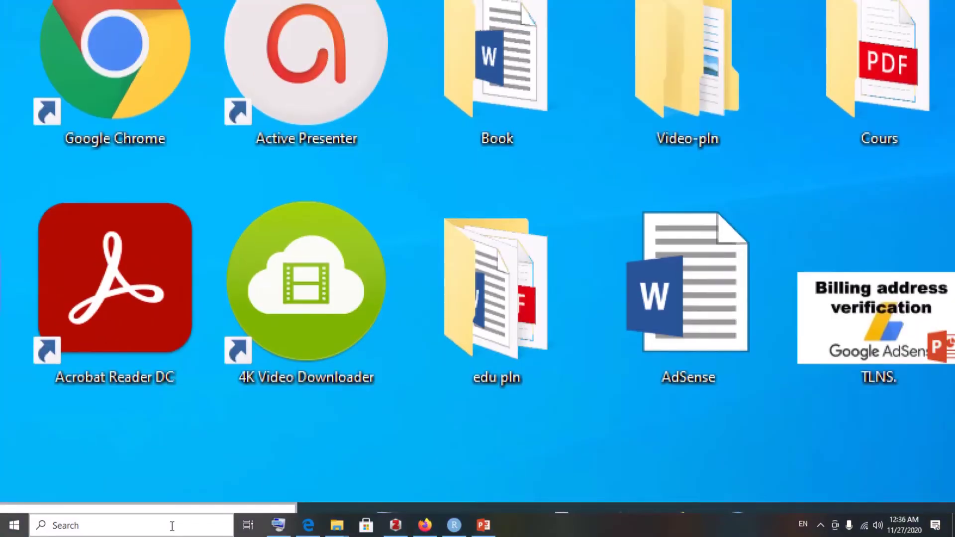
Search for Excel 2013, launch it again and dismiss the activation dialog
click(171, 526)
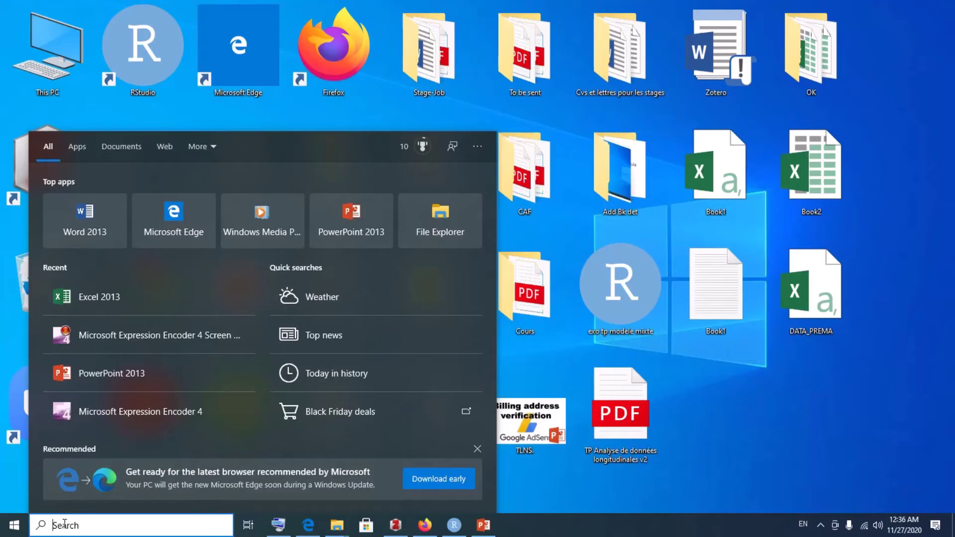
text(x)
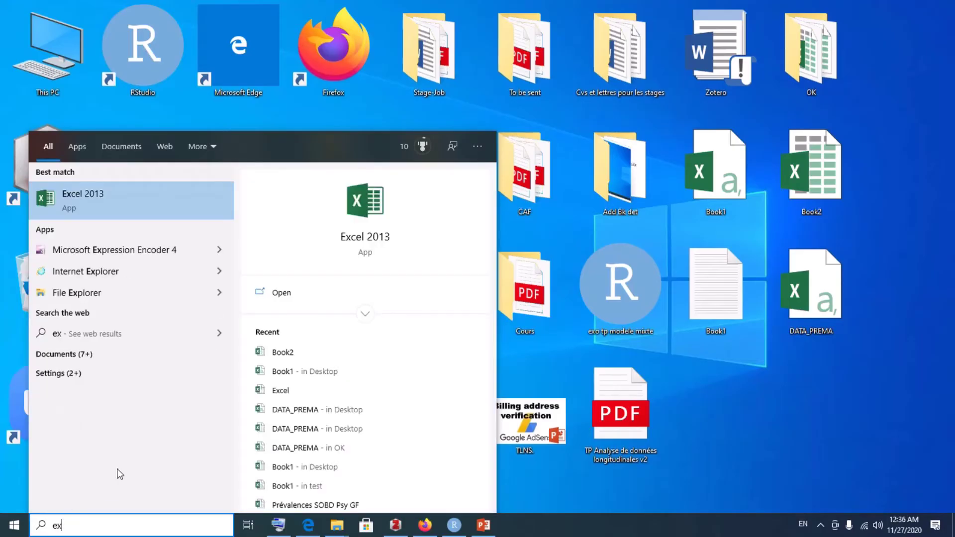
click(349, 225)
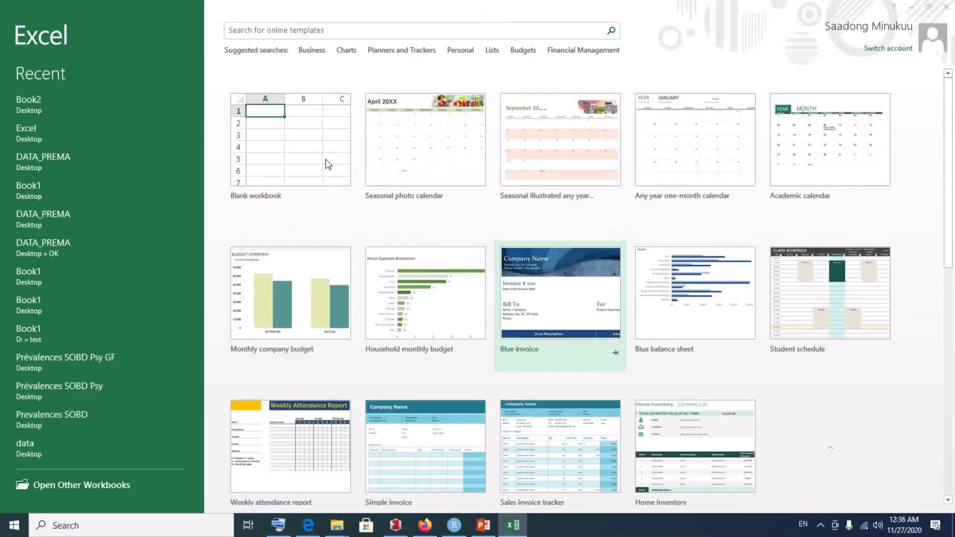
click(592, 378)
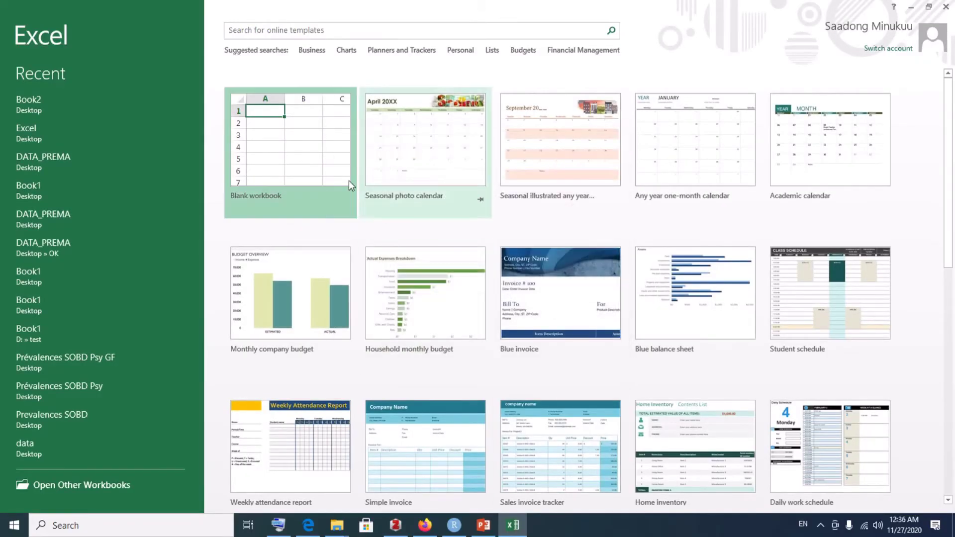
Create a blank workbook and start a text import of the DATA_PREMA CSV file from the Desktop
click(313, 172)
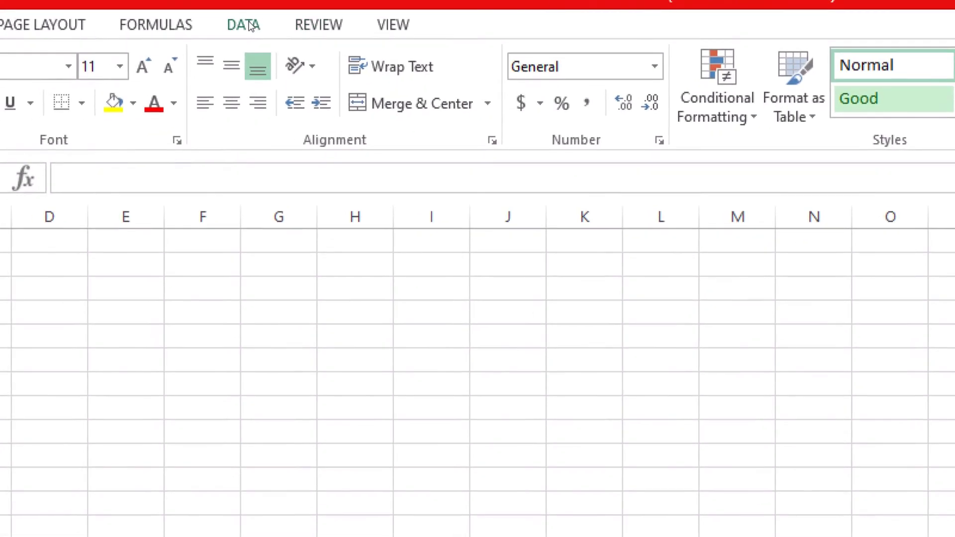
click(245, 25)
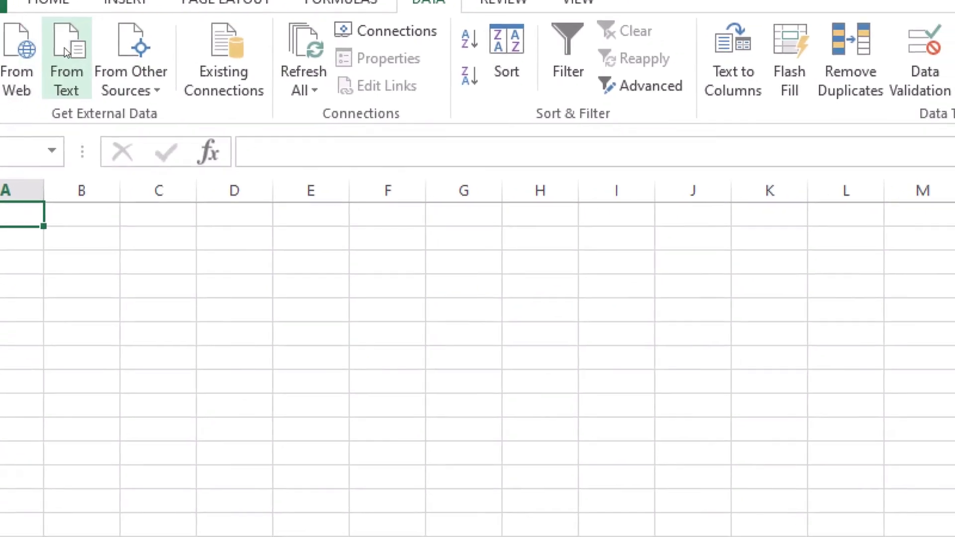
click(64, 48)
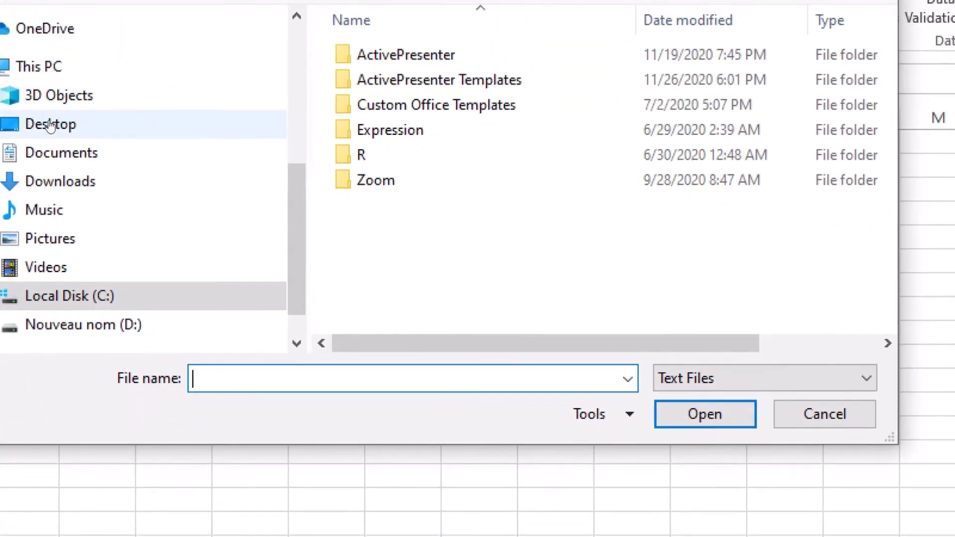
click(88, 210)
scroll(401, 220, down, 1)
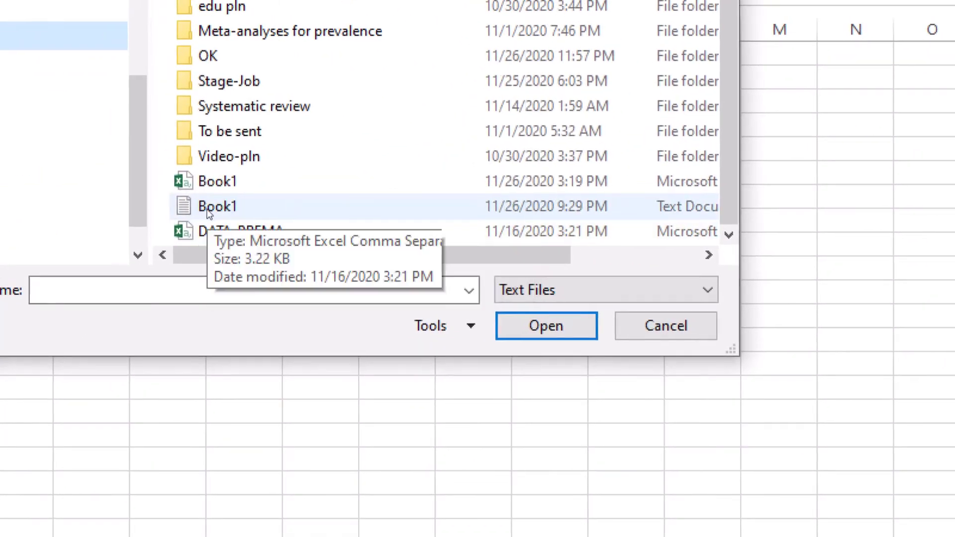
click(208, 221)
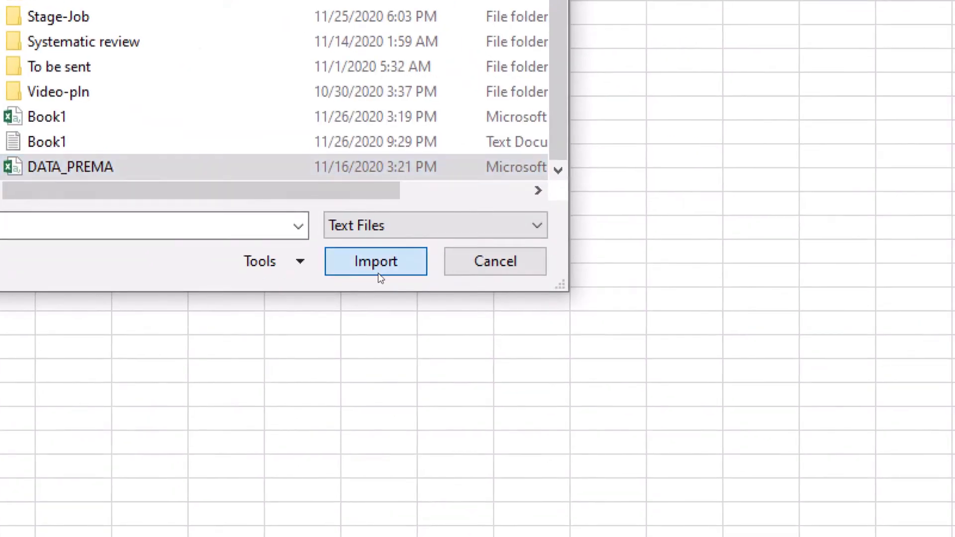
click(378, 274)
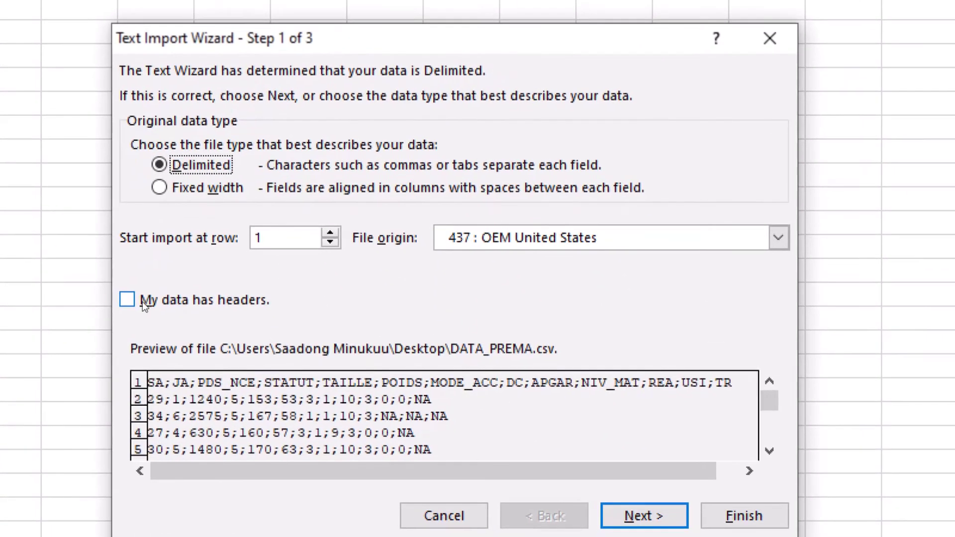
Import the delimited data with headers, using semicolon as the delimiter, into the existing worksheet at cell A1
click(184, 387)
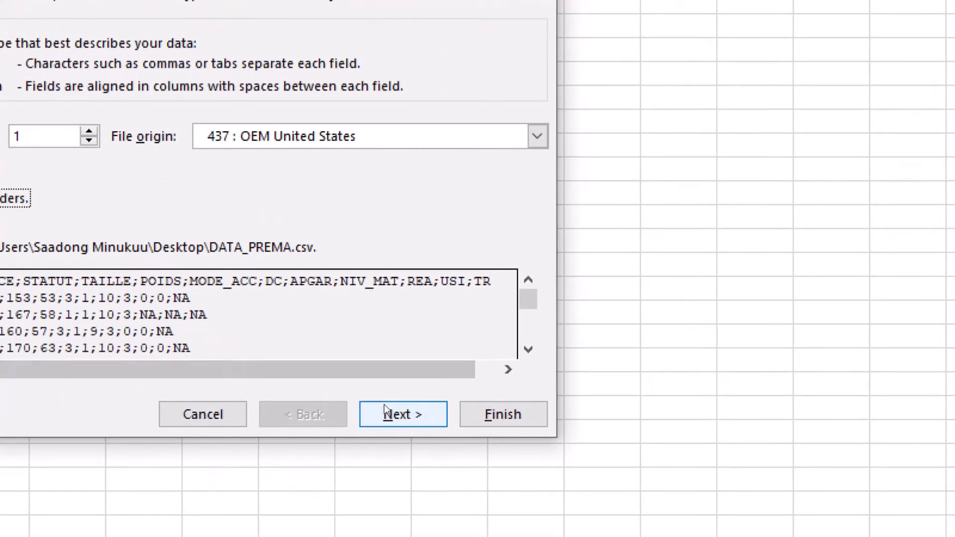
click(454, 450)
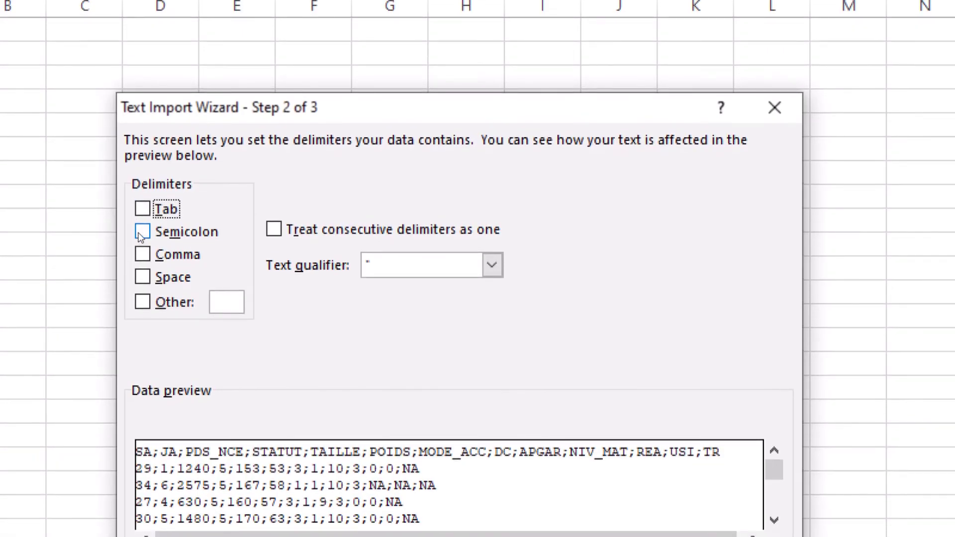
click(143, 233)
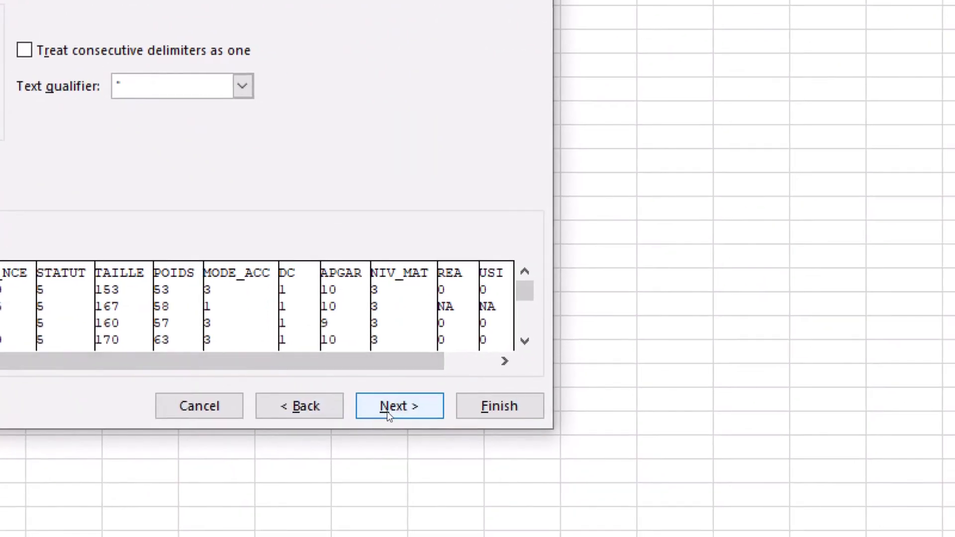
click(628, 499)
click(468, 407)
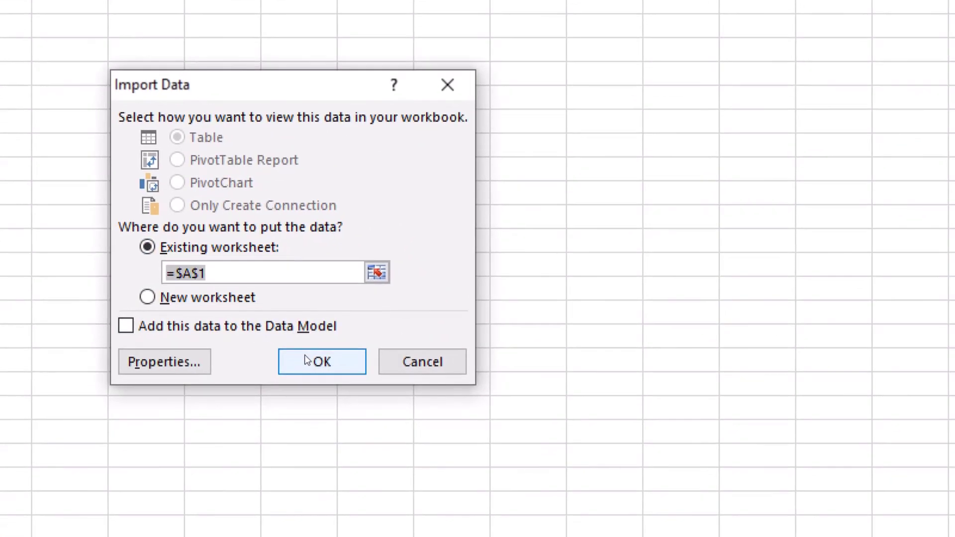
click(324, 404)
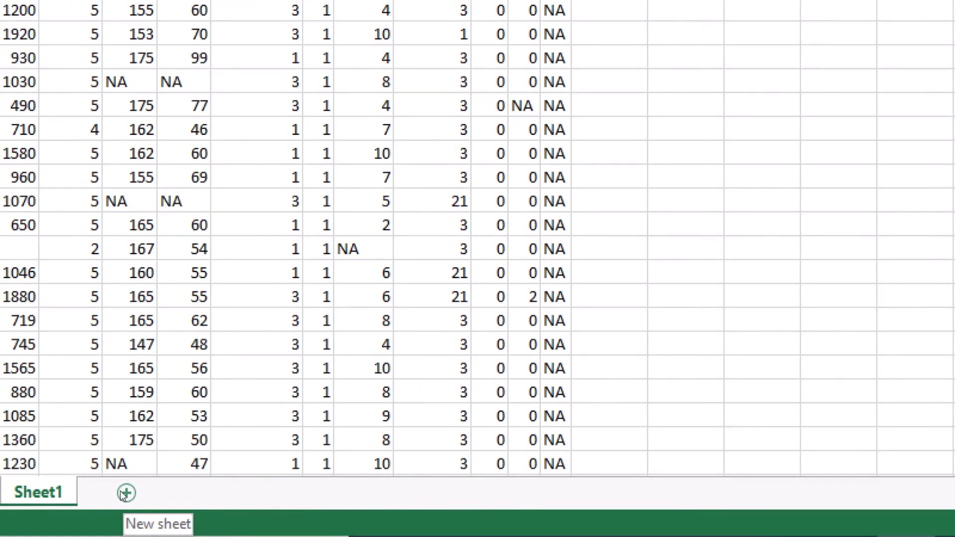
Add a new sheet and start a text import of the Book1 text document from the Desktop
click(127, 493)
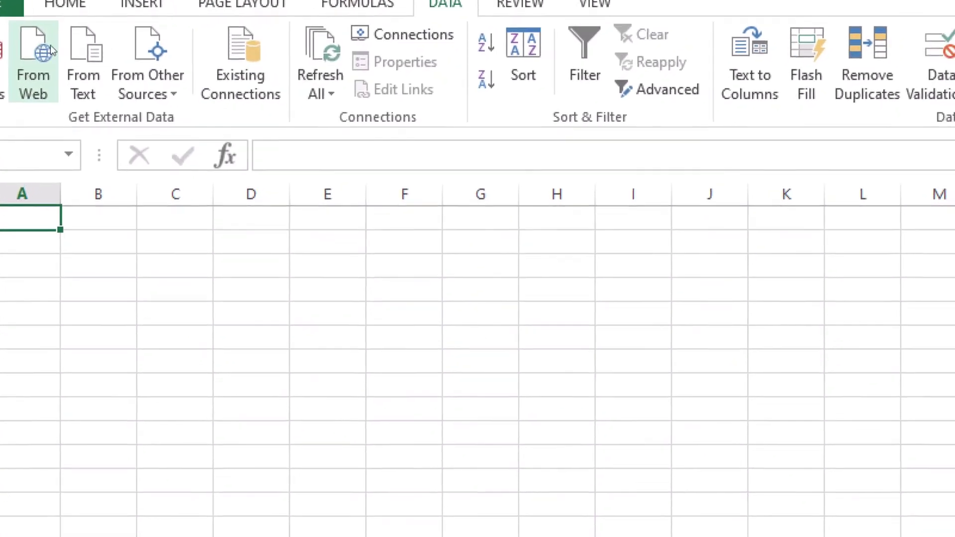
click(66, 50)
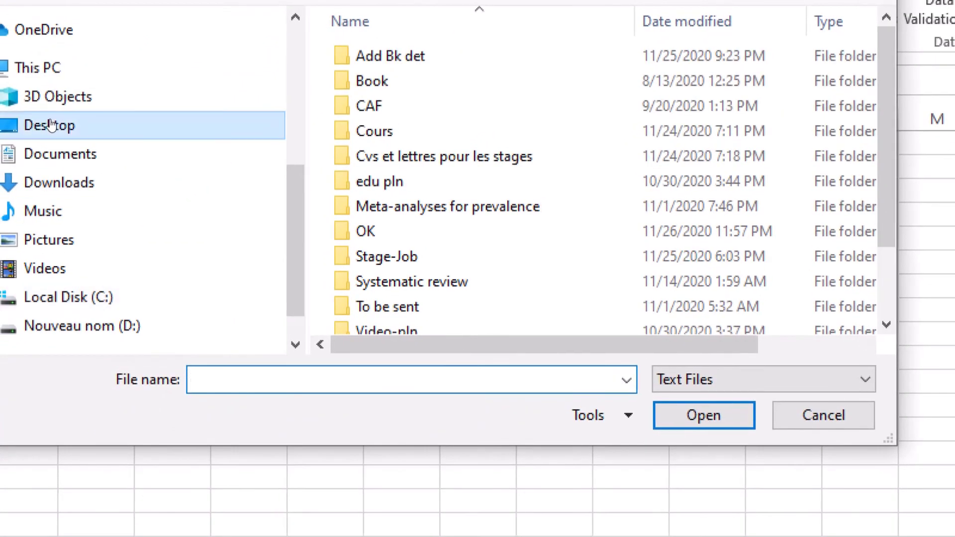
scroll(403, 140, down, 1)
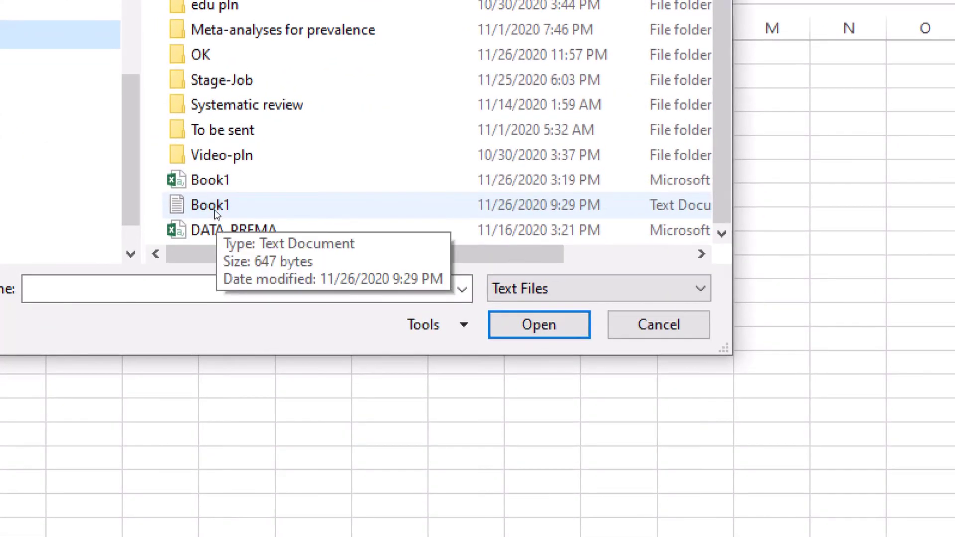
click(211, 226)
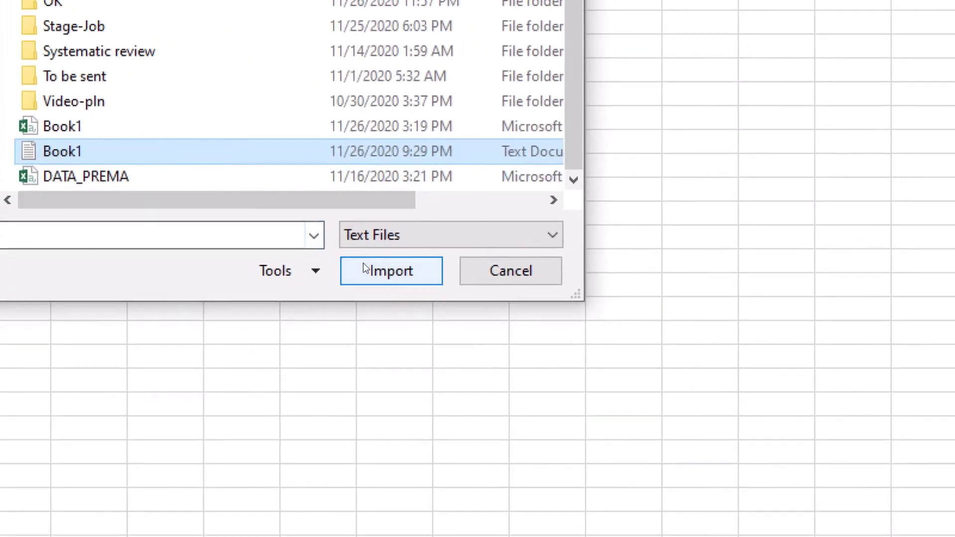
click(540, 325)
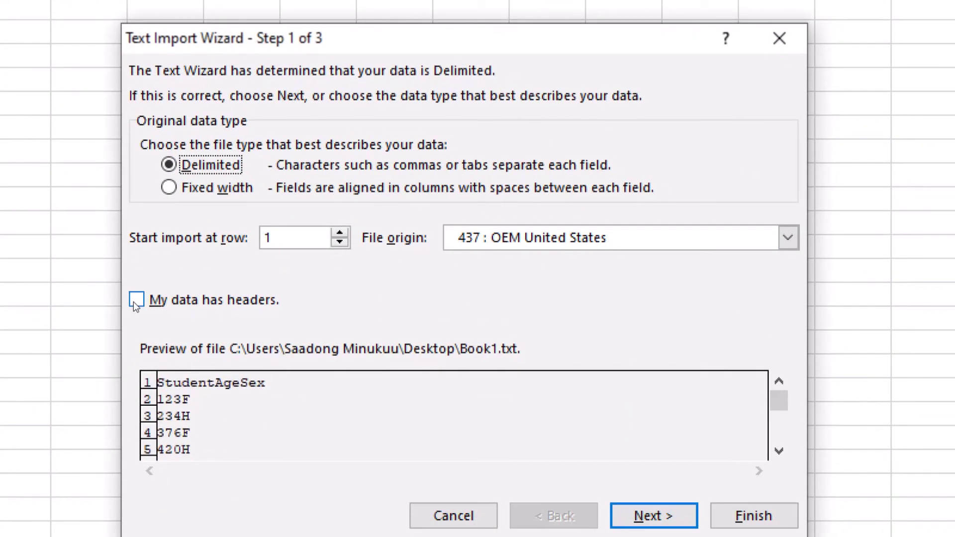
Mark the Book1 text data as having headers, complete the import wizard and place the data at cell A1 of the existing worksheet
click(119, 365)
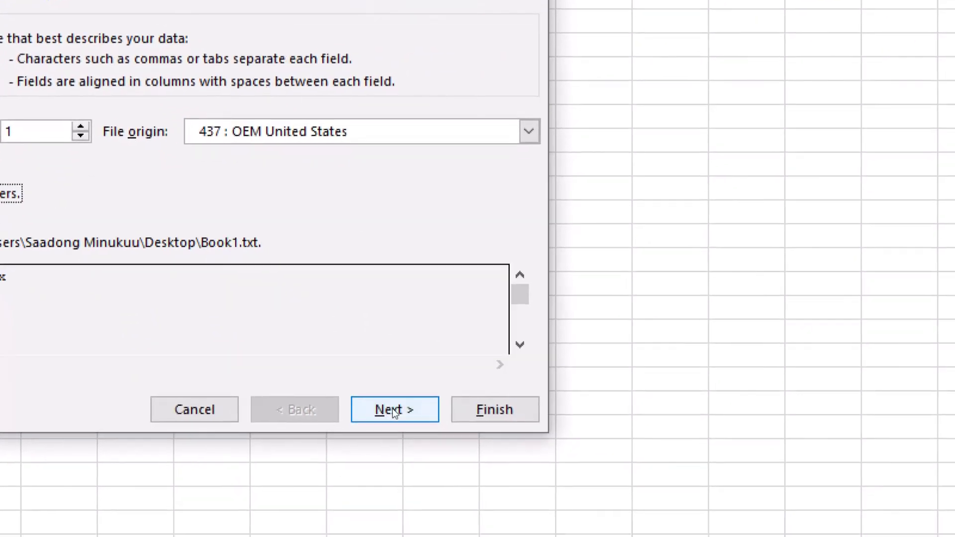
click(490, 470)
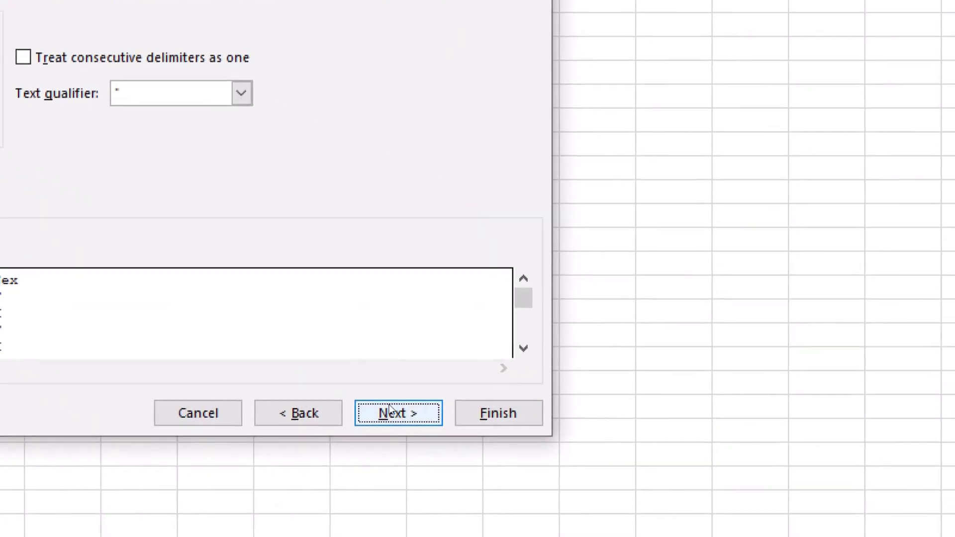
click(390, 411)
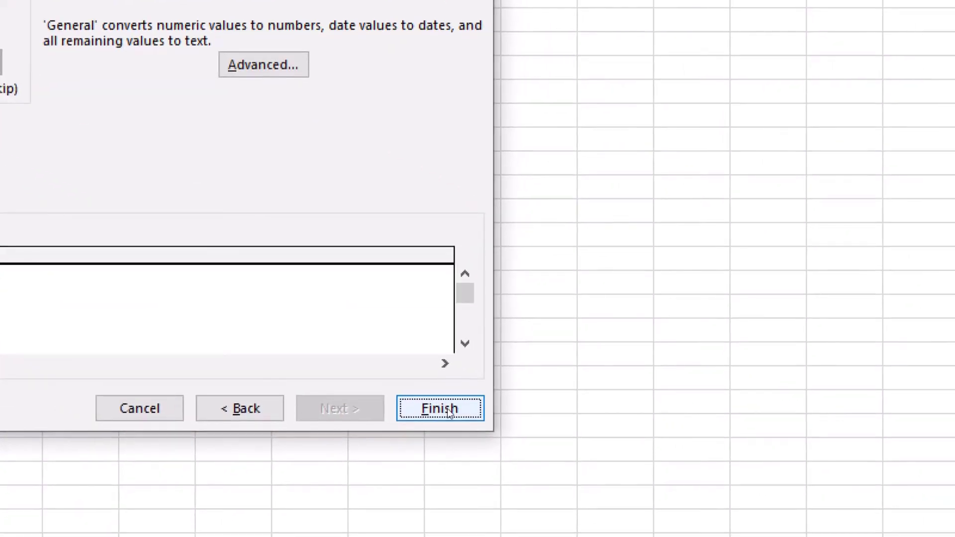
click(447, 408)
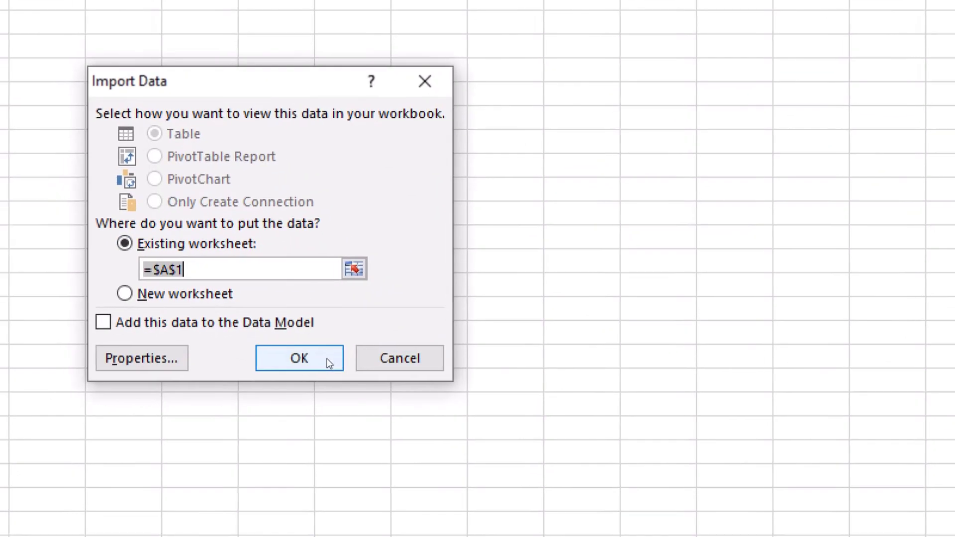
click(331, 363)
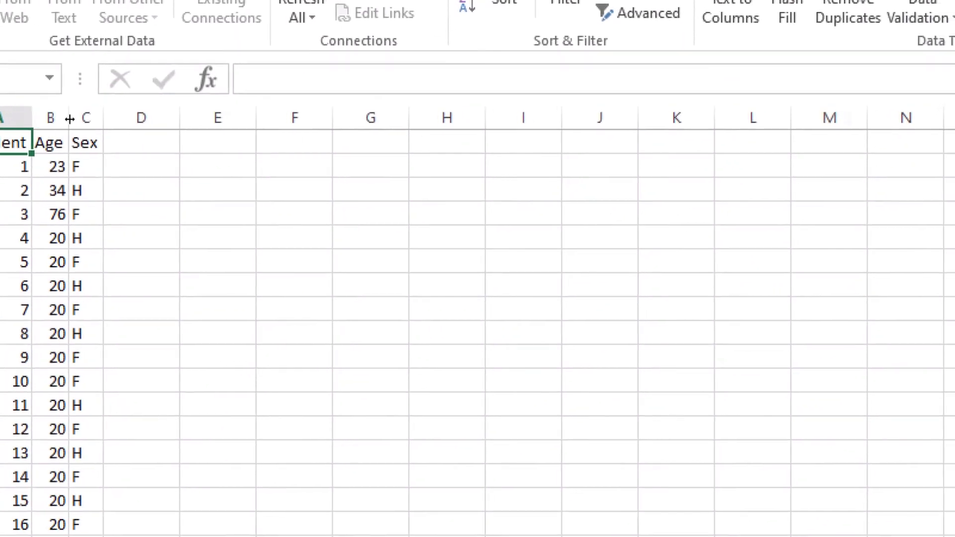
Widen the Age column of the imported student data and look through its rows to the end
drag(66, 119, 135, 120)
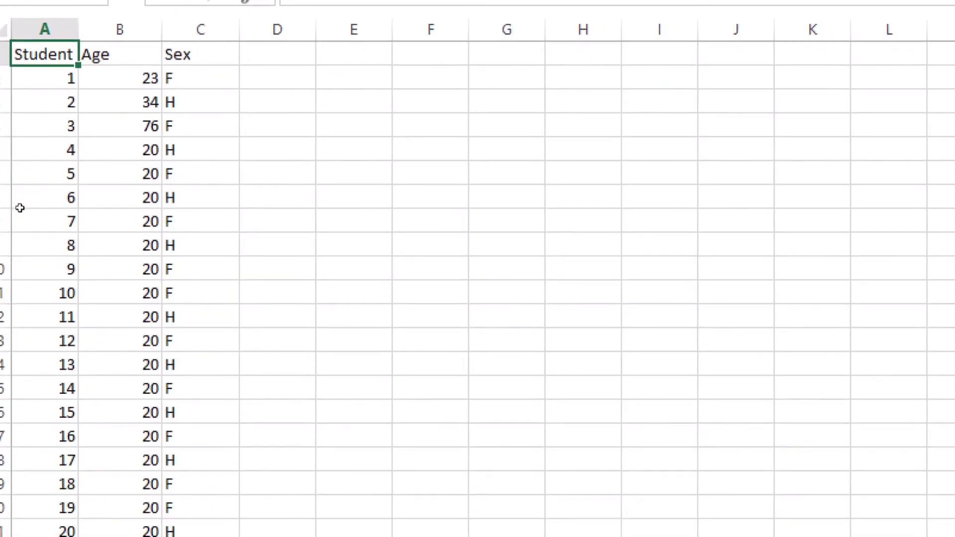
scroll(20, 208, down, 19)
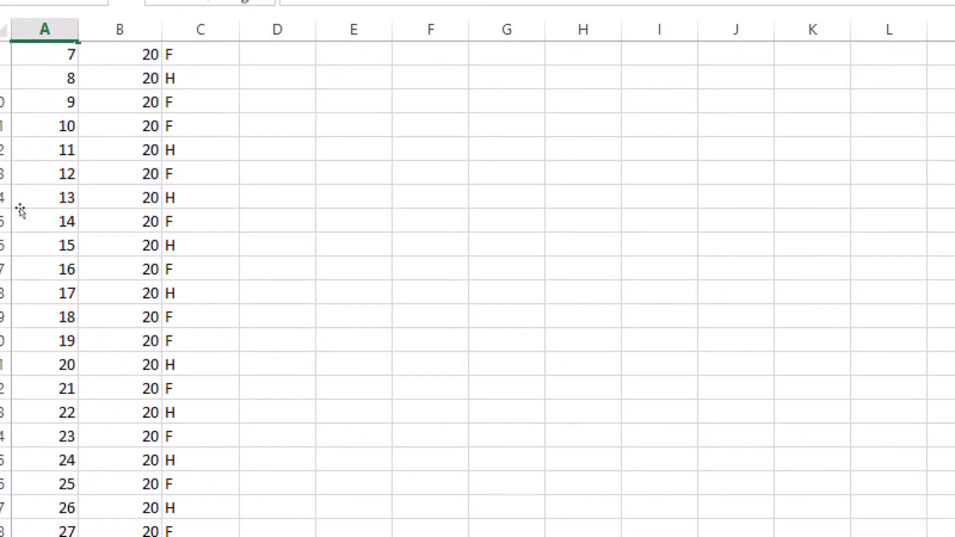
scroll(20, 208, down, 2)
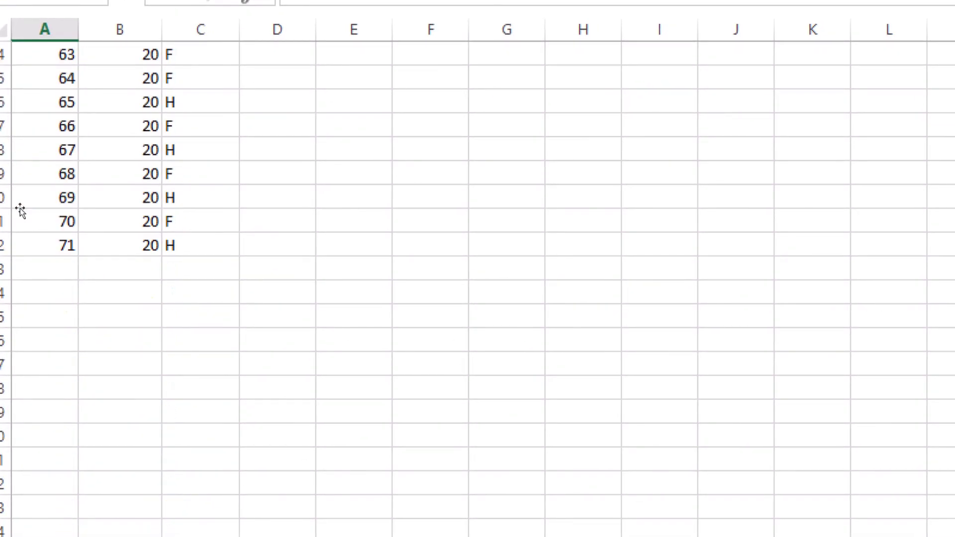
Calculate the average age in cell B73, below the last Age entry, with the formula =AVERAGE(B2:B72)
click(101, 442)
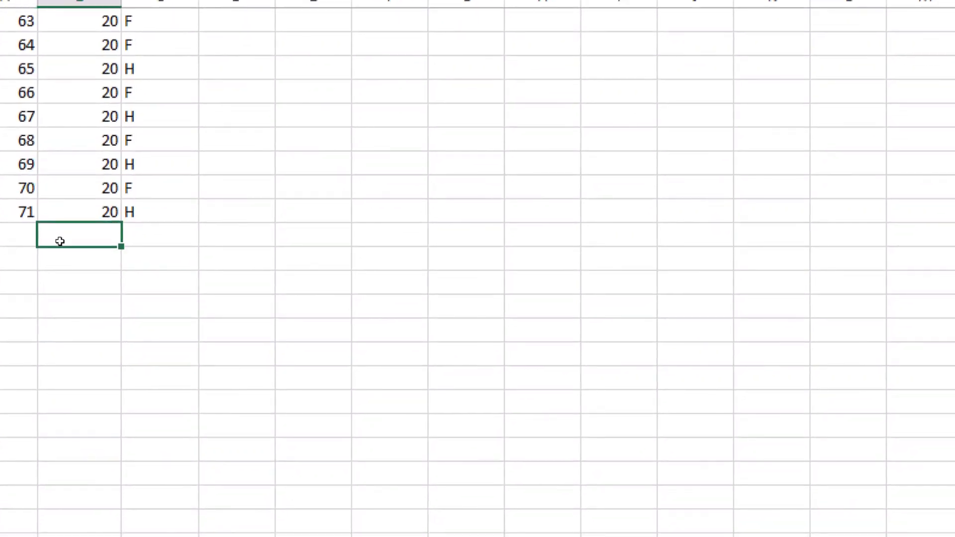
text(=aver)
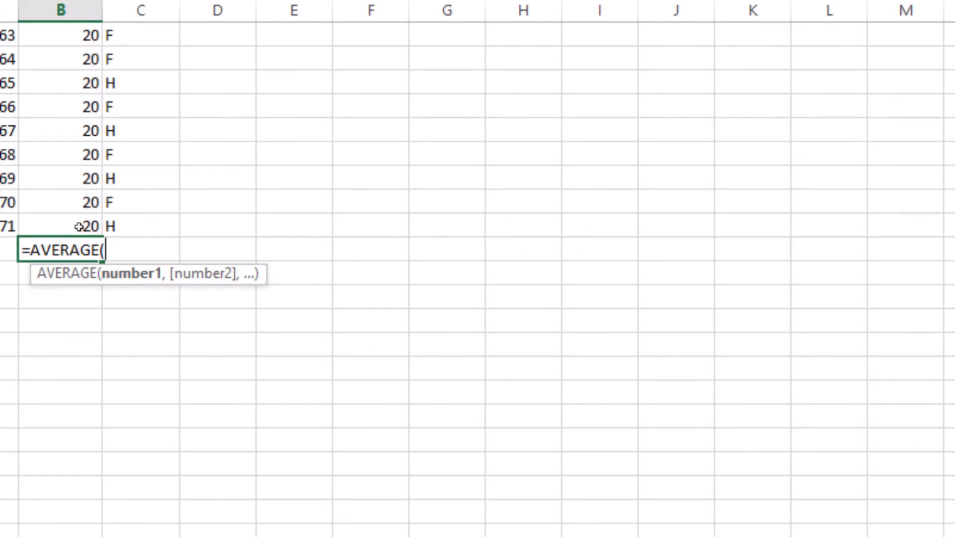
scroll(34, 72, up, 6)
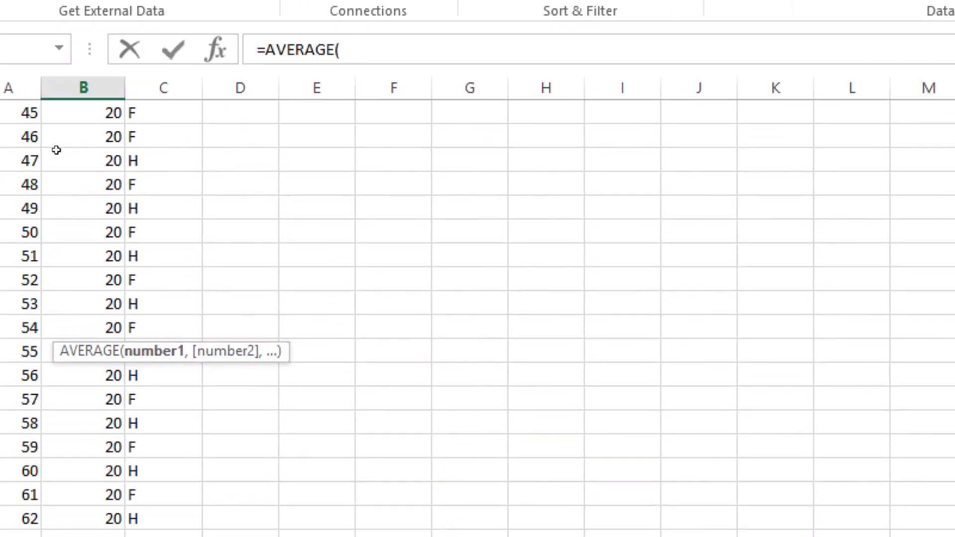
scroll(56, 150, up, 15)
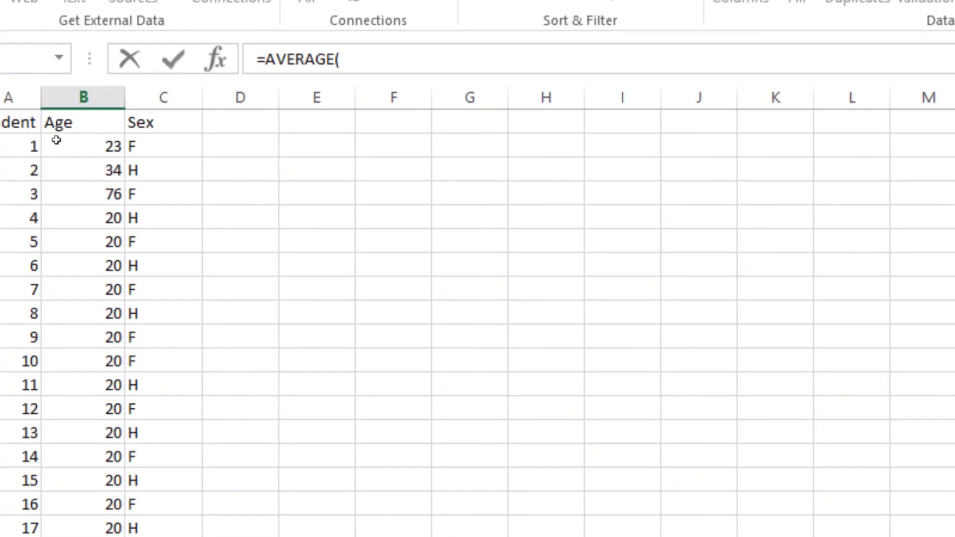
drag(59, 146, 66, 536)
drag(61, 519, 89, 378)
drag(77, 424, 78, 426)
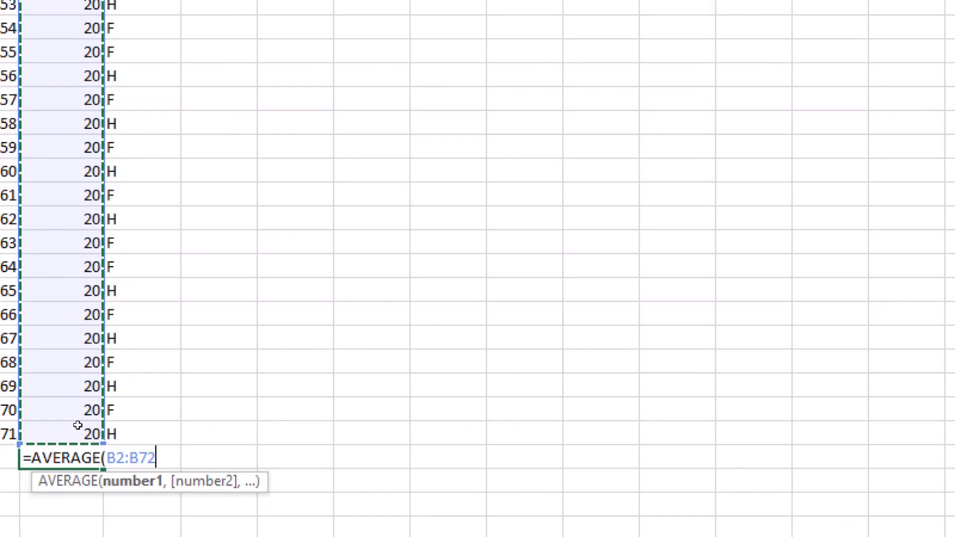
text())
key(Return)
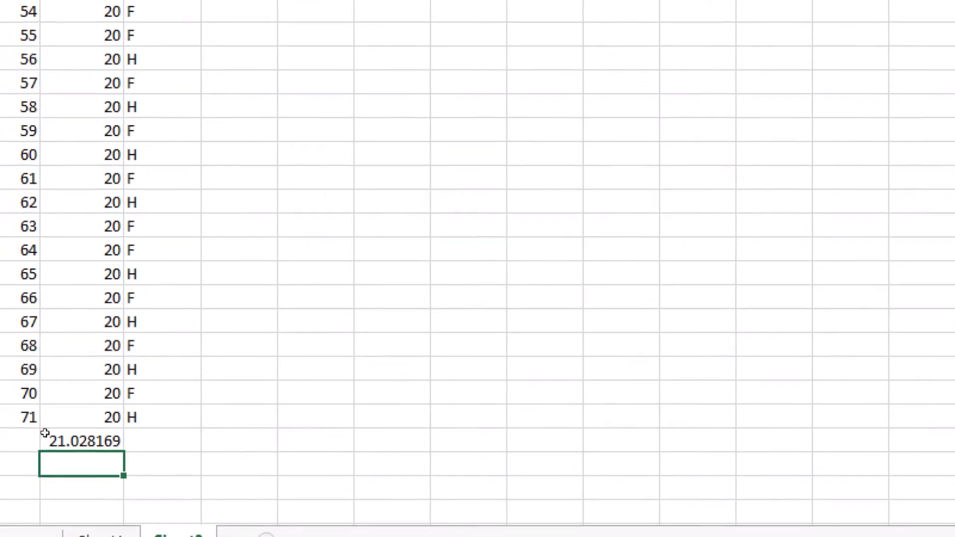
scroll(25, 179, up, 15)
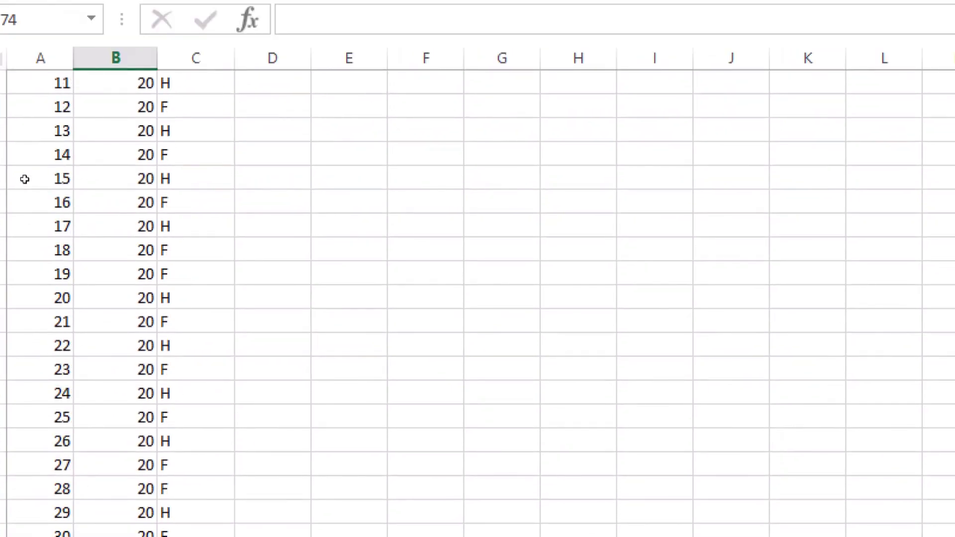